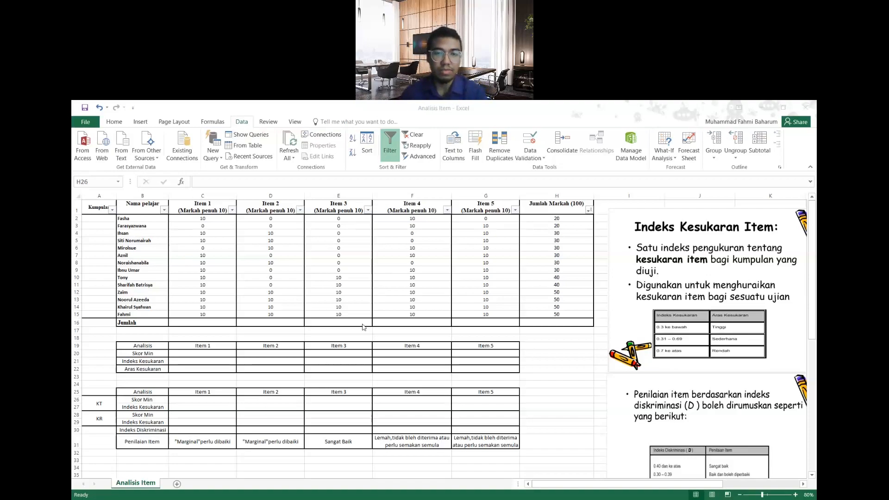
{"action": "left_click", "coordinate": [396, 332]}
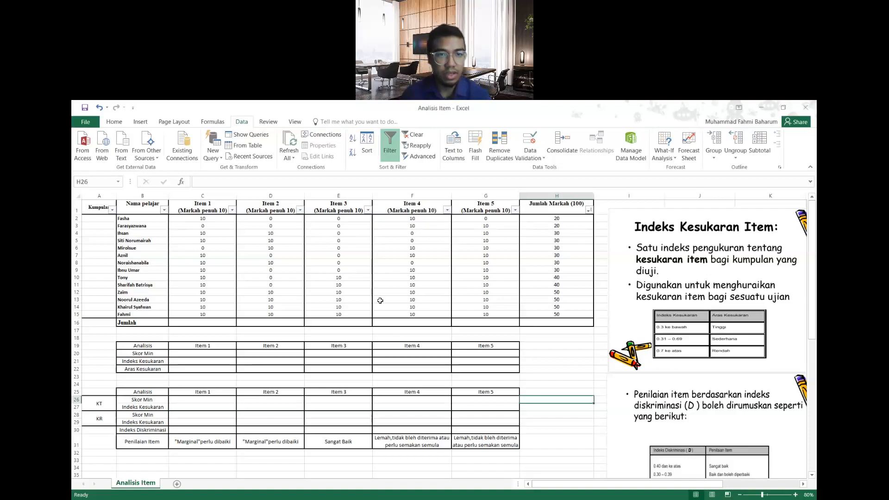
{"action": "left_click_drag", "start_coordinate": [141, 218], "coordinate": [140, 315]}
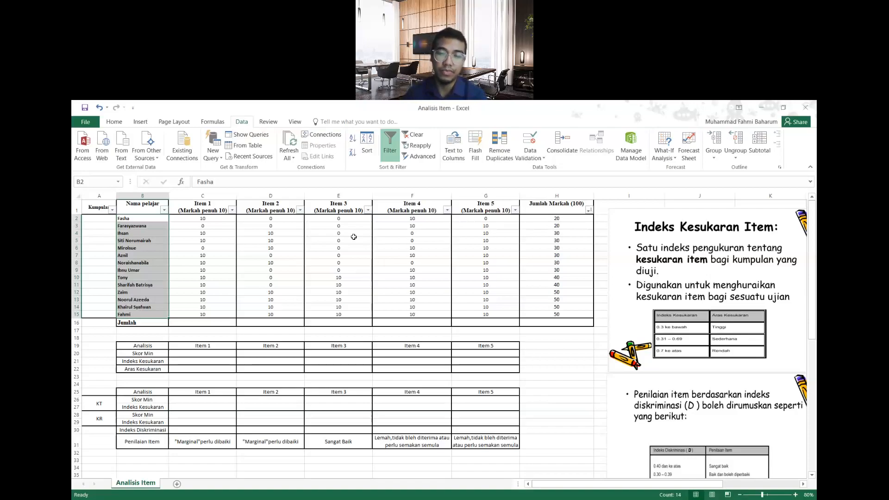
{"action": "left_click", "coordinate": [347, 270]}
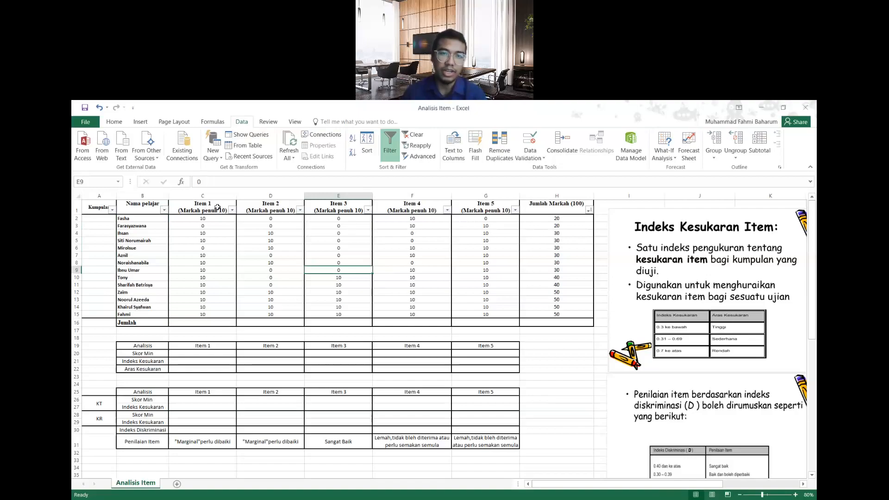
{"action": "left_click", "coordinate": [497, 244]}
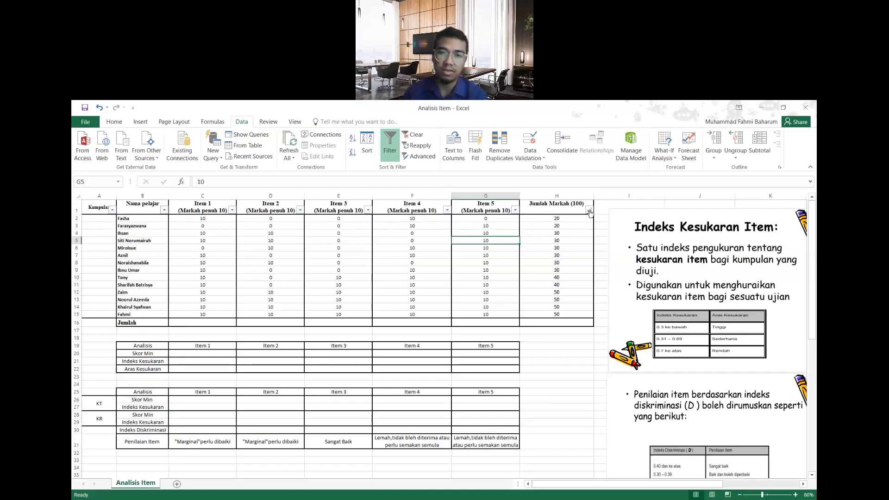
- Reapply the header filters to the marks table and sort it by Jumlah Markah (100) from largest to smallest
{"action": "left_click", "coordinate": [389, 149]}
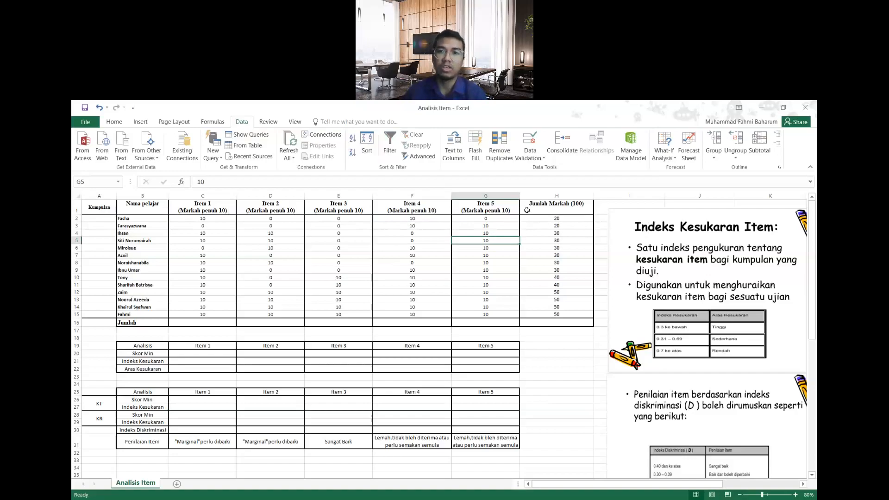
{"action": "left_click", "coordinate": [534, 205]}
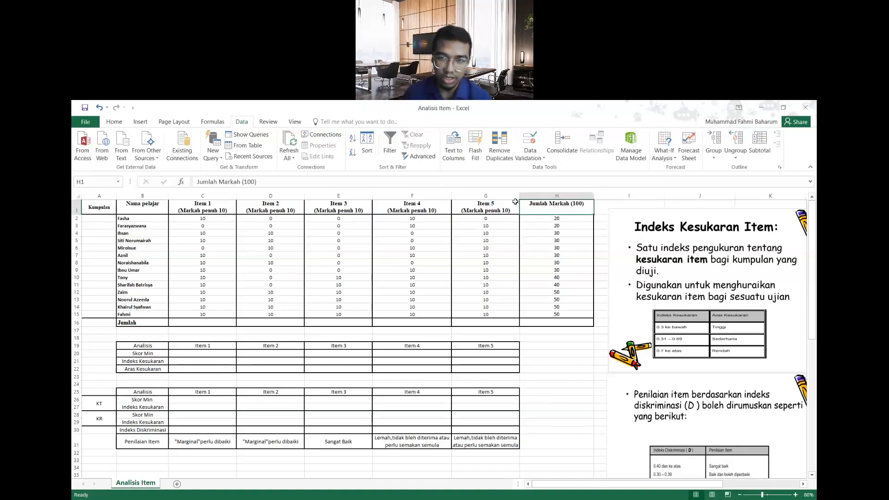
{"action": "left_click", "coordinate": [390, 147]}
{"action": "left_click", "coordinate": [589, 211]}
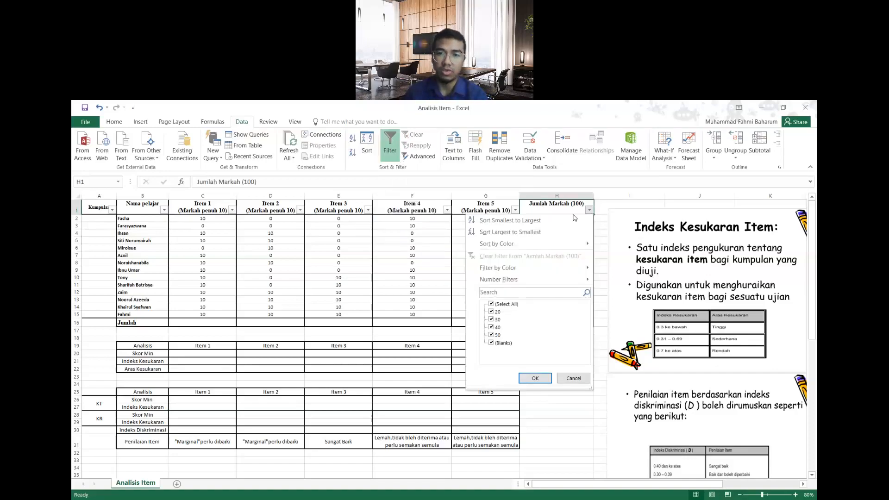
{"action": "left_click", "coordinate": [547, 232]}
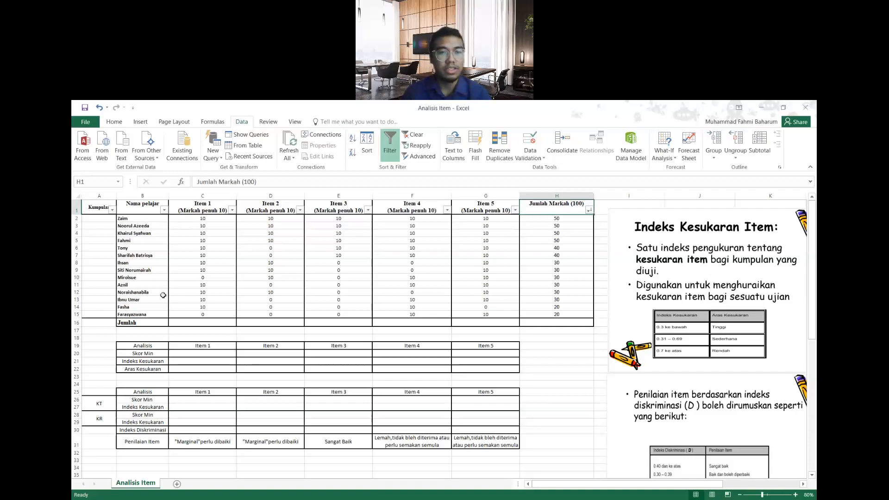
- Total Item 1 in the Jumlah row with =SUM(C2:C15) and fill the formula across to the Jumlah Markah column, H16
{"action": "left_click", "coordinate": [210, 322]}
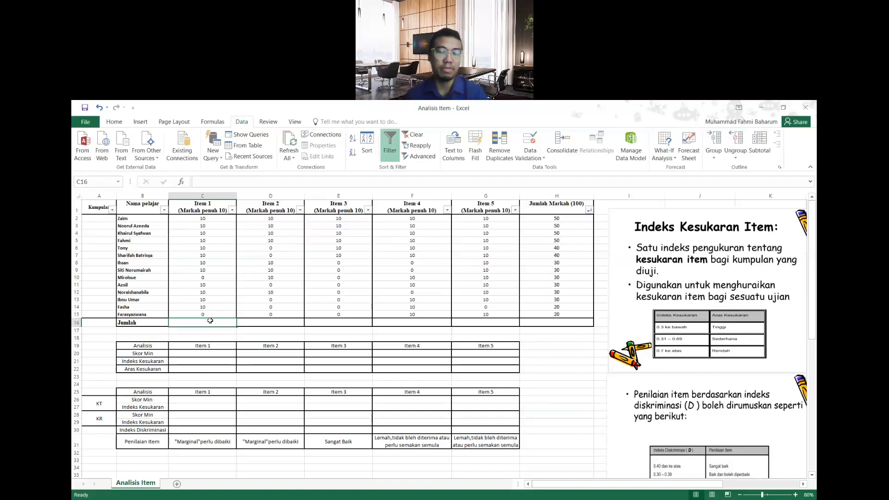
{"action": "type", "text": "="}
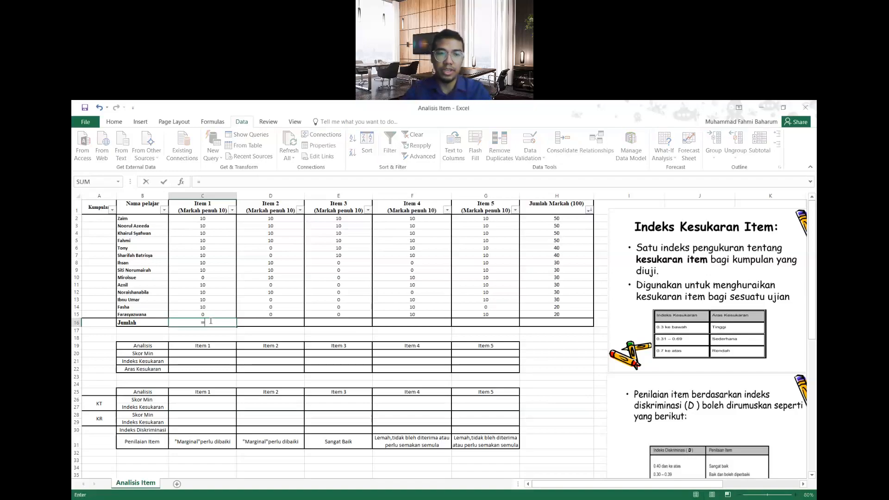
{"action": "type", "text": "sum("}
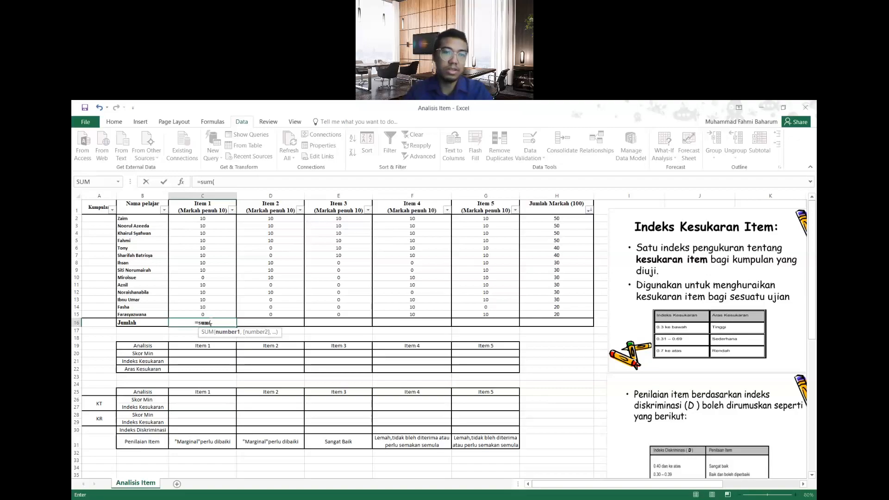
{"action": "left_click_drag", "start_coordinate": [212, 219], "coordinate": [205, 315]}
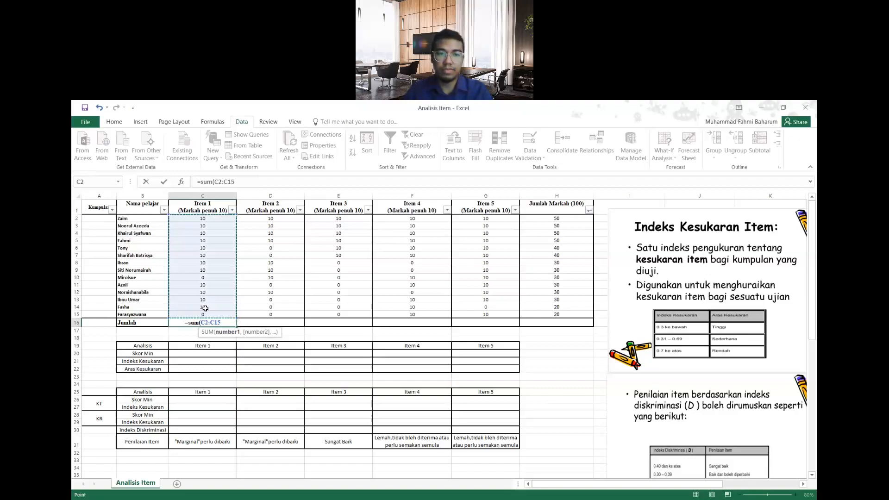
{"action": "key", "text": "Return"}
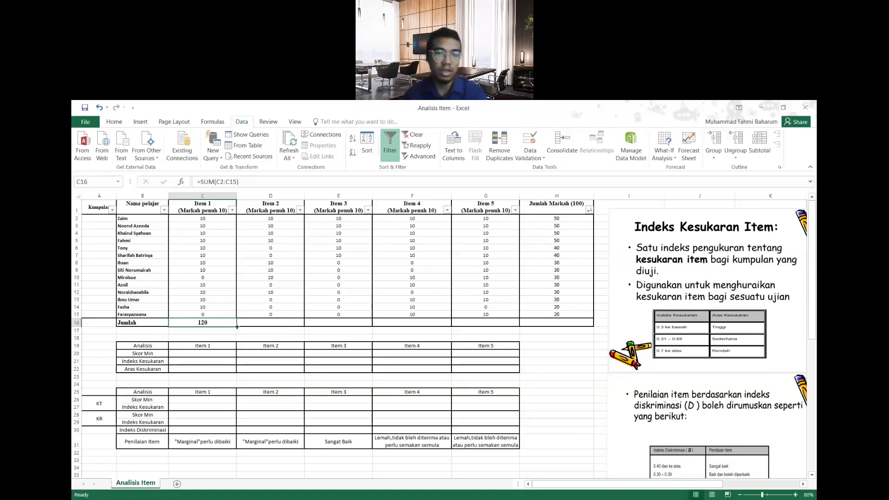
{"action": "left_click_drag", "start_coordinate": [237, 327], "coordinate": [237, 326]}
{"action": "left_click_drag", "start_coordinate": [302, 325], "coordinate": [546, 326]}
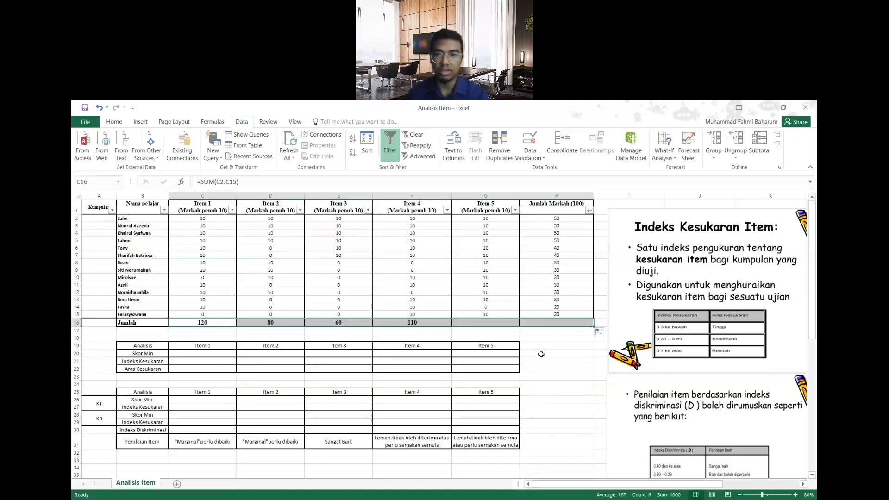
{"action": "left_click", "coordinate": [549, 353]}
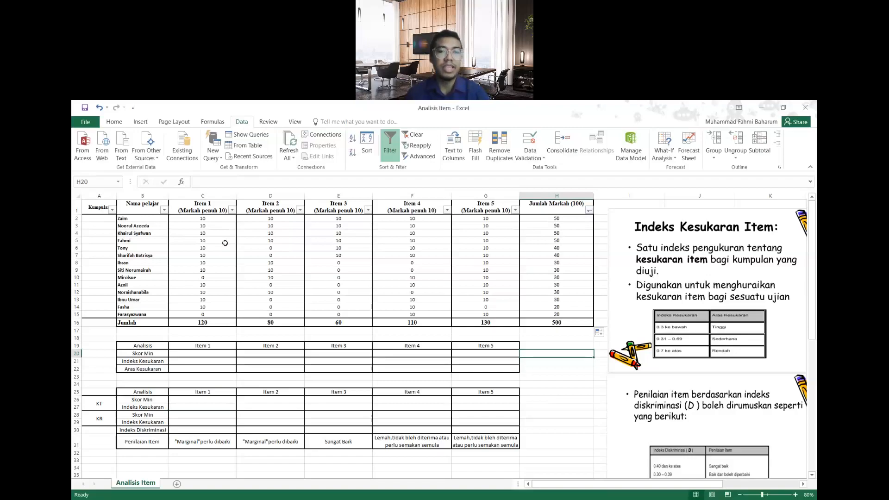
- Calculate Item 1's Skor Min in C20 with =(C16)/14 and fill the formula across to Item 5
{"action": "left_click", "coordinate": [214, 355]}
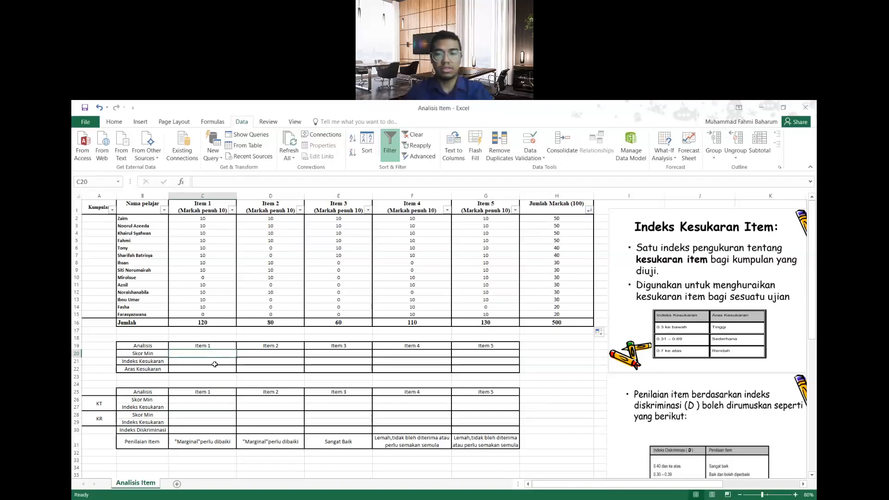
{"action": "type", "text": "="}
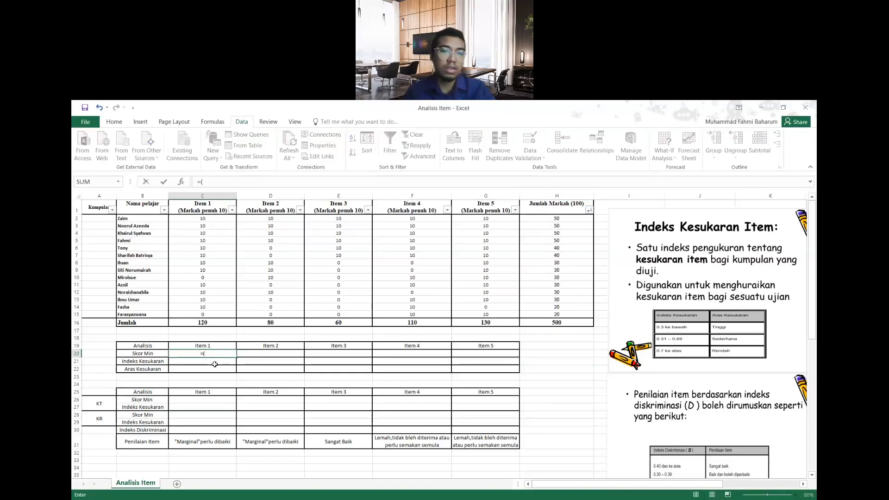
{"action": "type", "text": "("}
{"action": "left_click", "coordinate": [214, 323]}
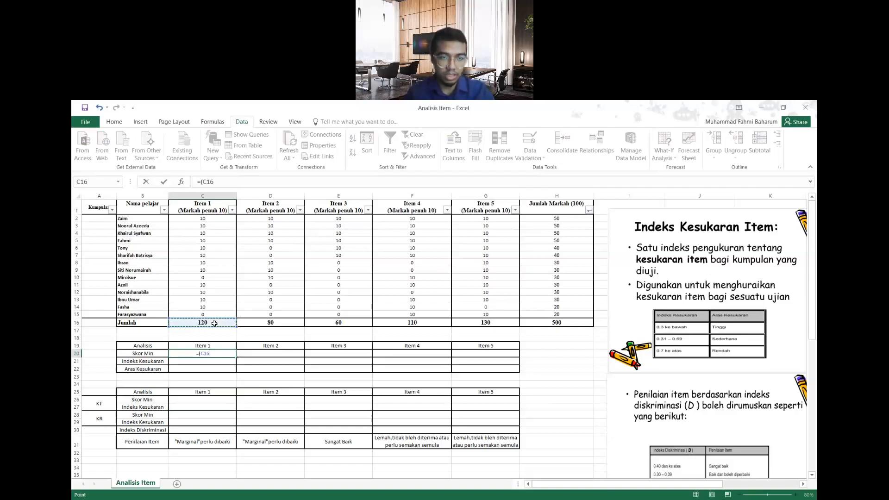
{"action": "type", "text": ")"}
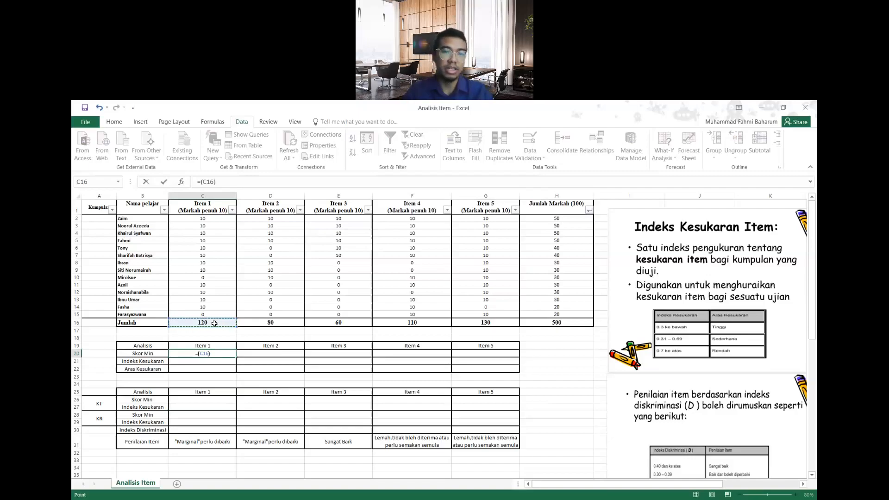
{"action": "type", "text": "/"}
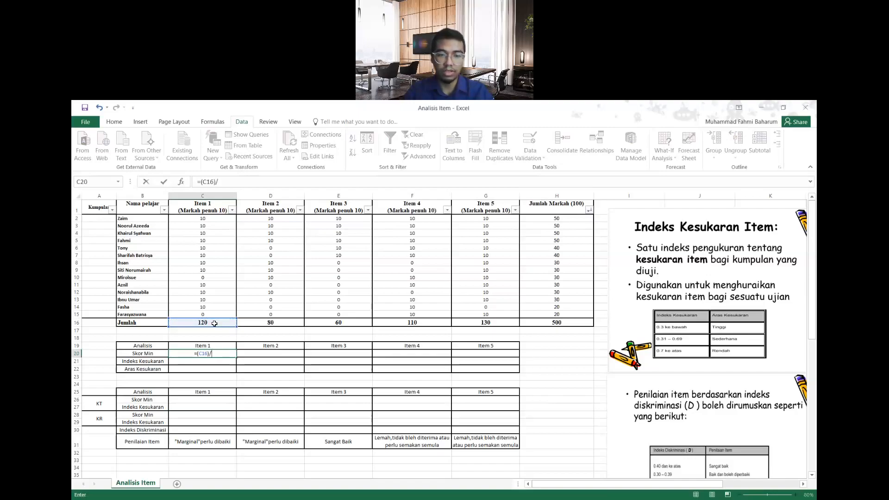
{"action": "type", "text": "14"}
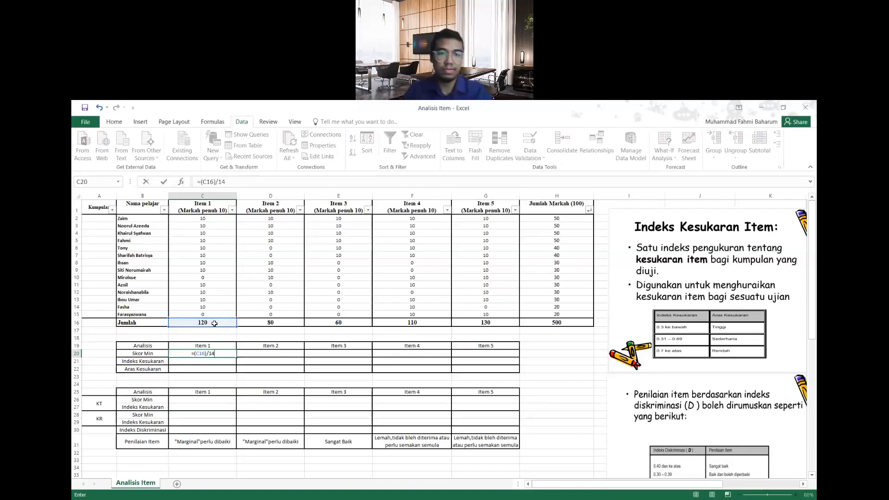
{"action": "key", "text": "Return"}
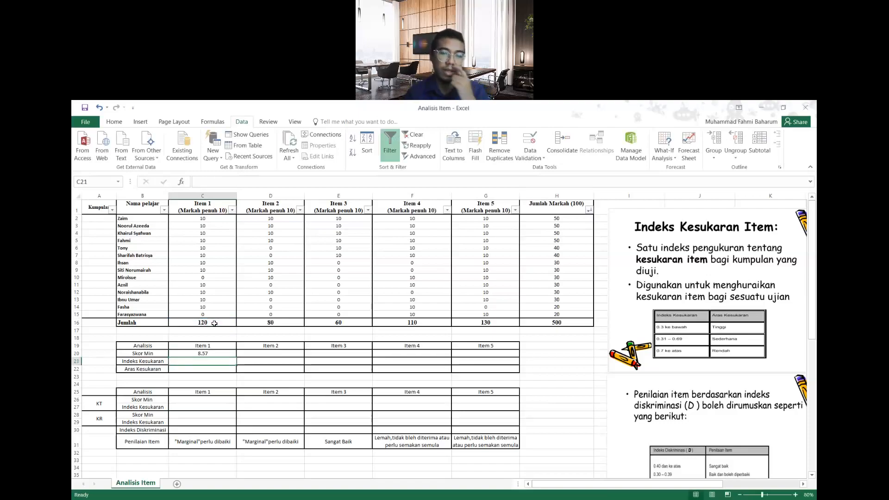
{"action": "left_click", "coordinate": [227, 354]}
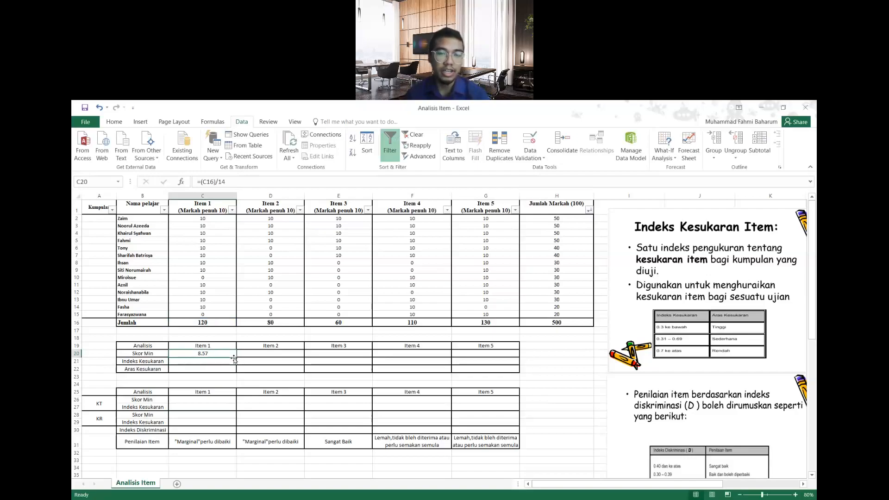
{"action": "left_click_drag", "start_coordinate": [236, 356], "coordinate": [484, 362]}
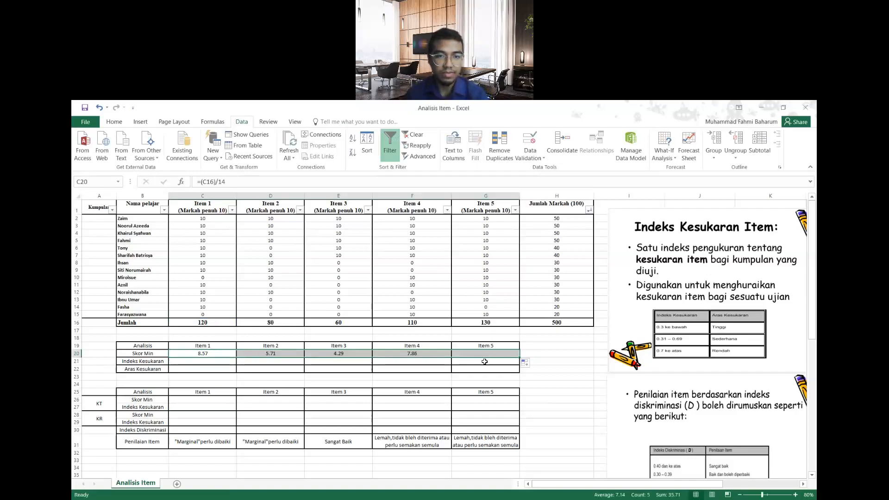
- Calculate Item 1's Indeks Kesukaran in C21 with =SUM(C20)/10 and fill the formula across to Item 5
{"action": "left_click", "coordinate": [212, 363]}
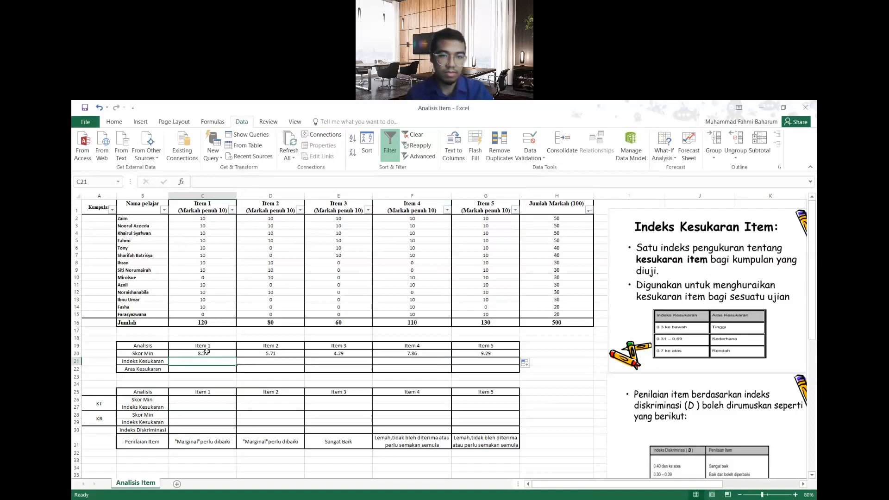
{"action": "type", "text": "=sum"}
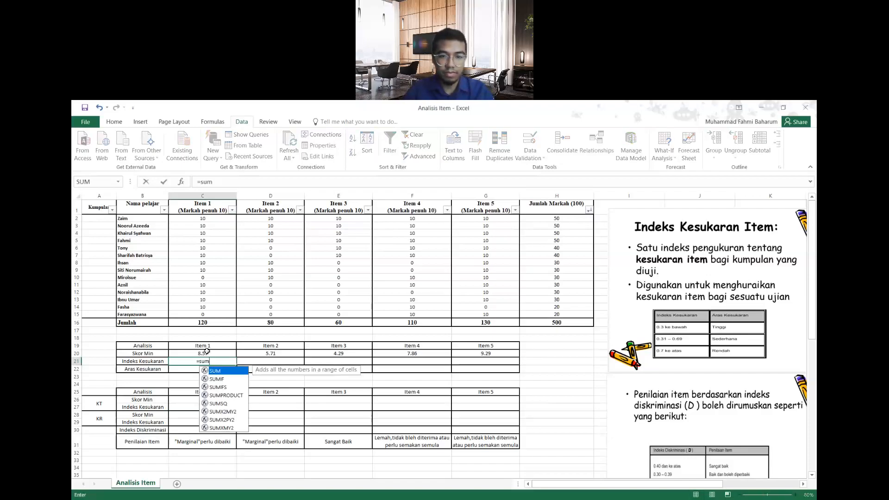
{"action": "type", "text": "("}
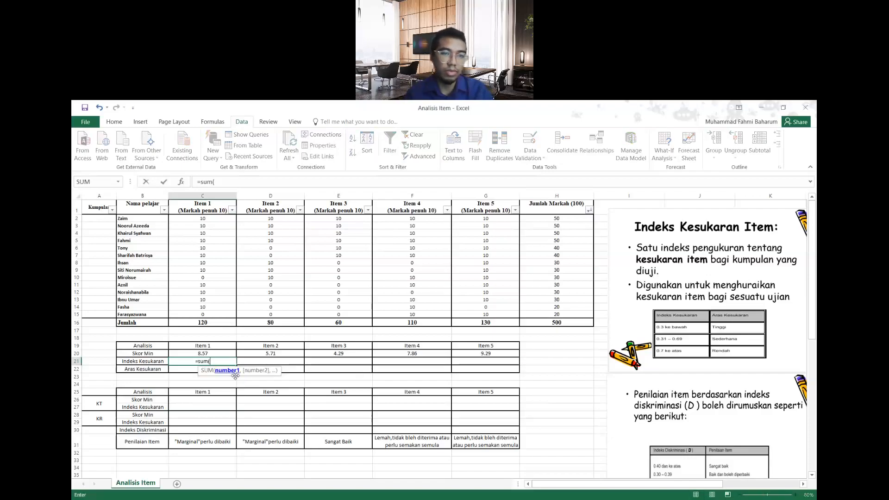
{"action": "left_click", "coordinate": [208, 354]}
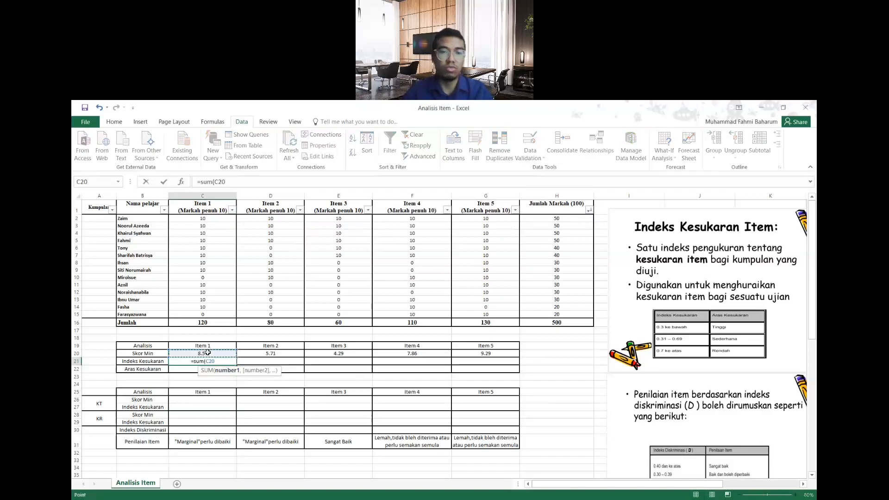
{"action": "type", "text": ")/"}
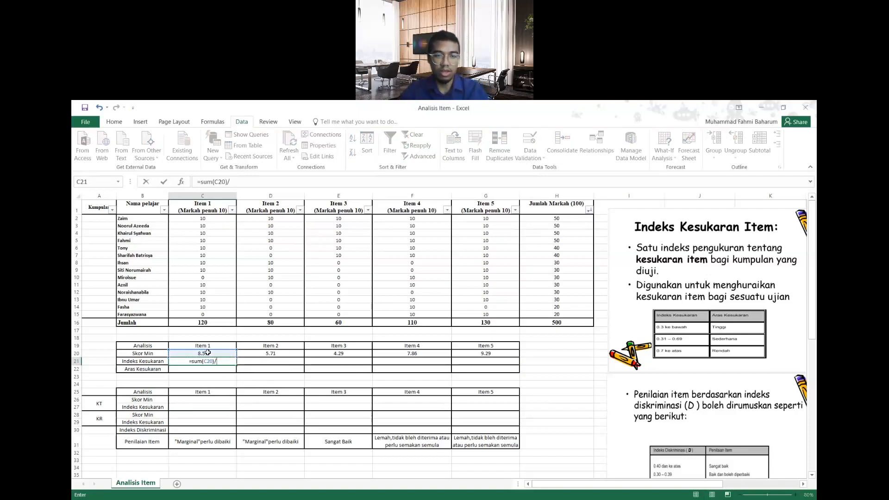
{"action": "type", "text": "10"}
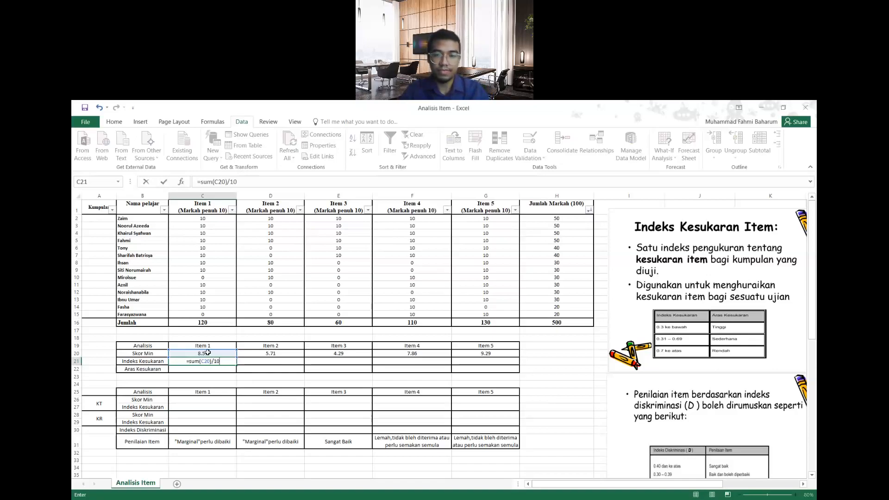
{"action": "key", "text": "Return"}
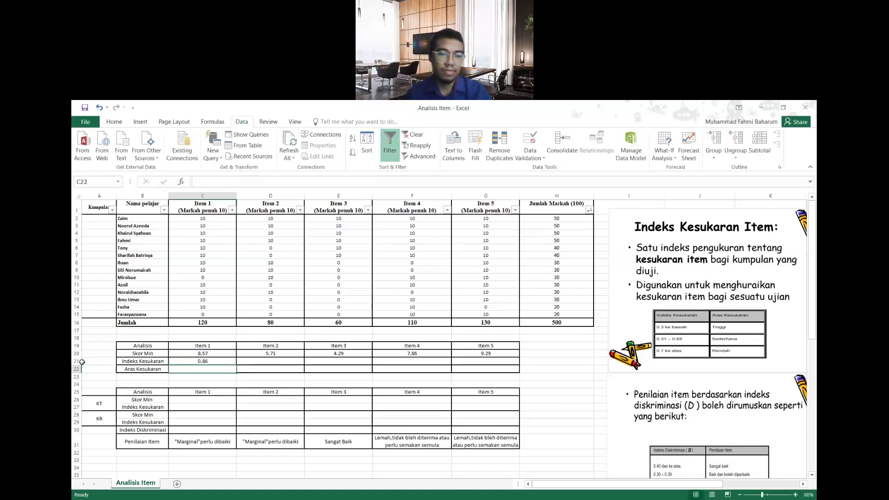
{"action": "left_click", "coordinate": [217, 361]}
{"action": "left_click_drag", "start_coordinate": [236, 364], "coordinate": [409, 369]}
{"action": "left_click_drag", "start_coordinate": [499, 366], "coordinate": [500, 366]}
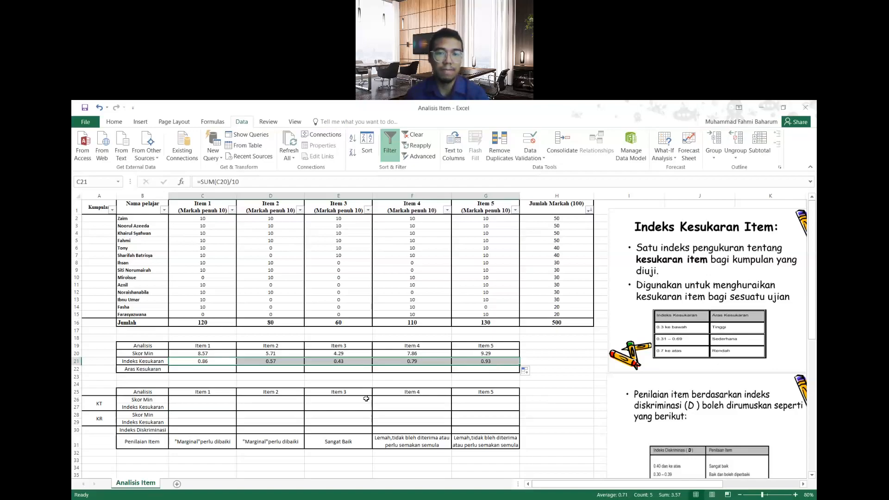
- Move the Indeks Kesukaran Item reference picture next to the Item 5 column and select Item 1's Aras Kesukaran cell, C22
{"action": "left_click", "coordinate": [204, 368]}
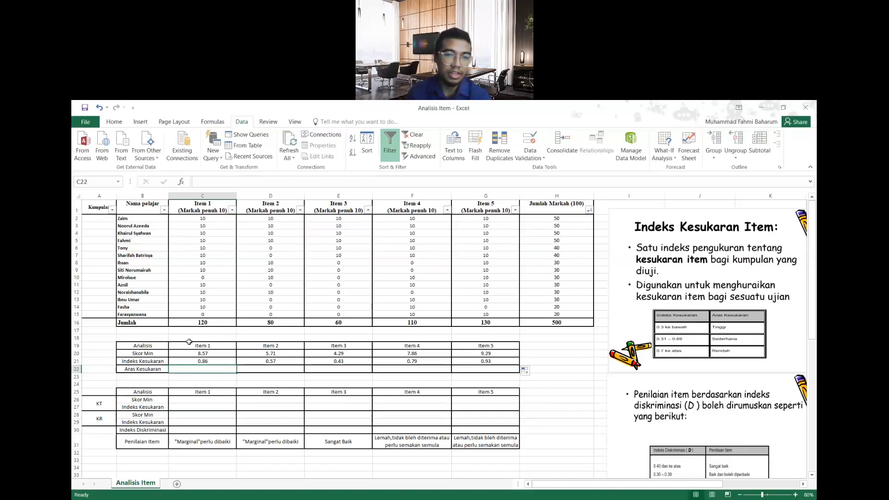
{"action": "left_click_drag", "start_coordinate": [591, 287], "coordinate": [536, 293]}
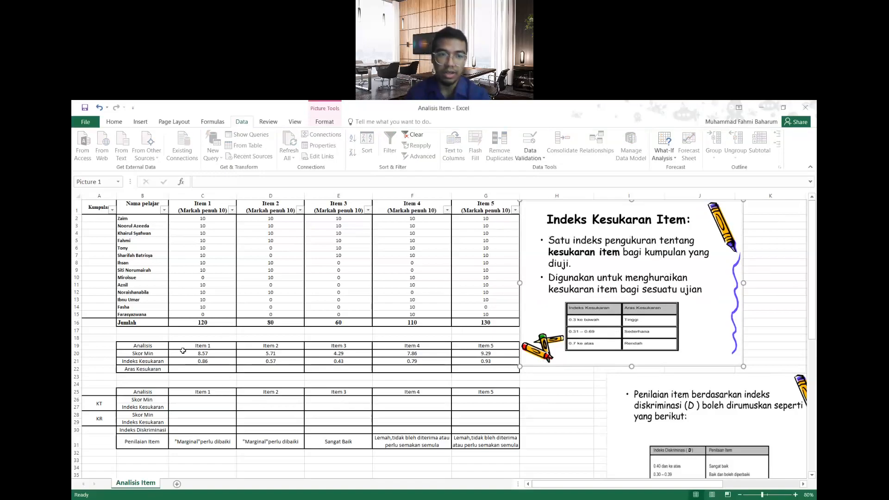
{"action": "left_click", "coordinate": [218, 371]}
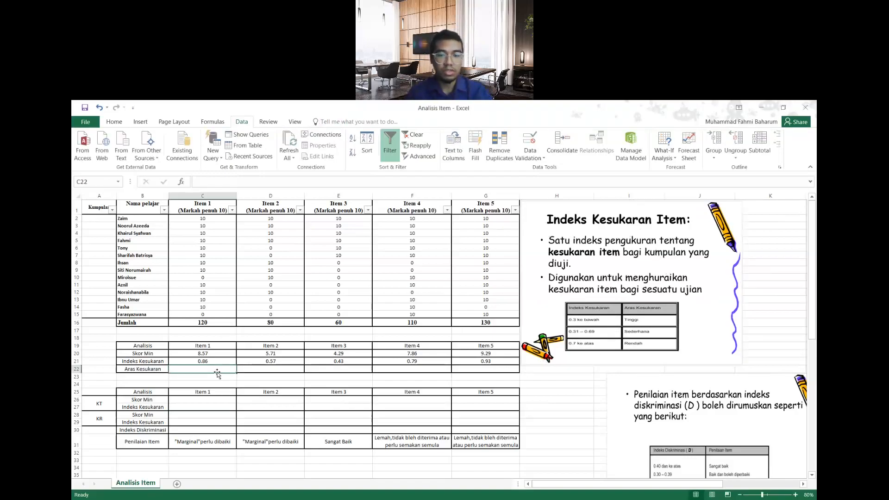
- Enter Rendah as Item 1's Aras Kesukaran in C22 and check the Item 1 marks in C2:C15
{"action": "type", "text": "Rendah"}
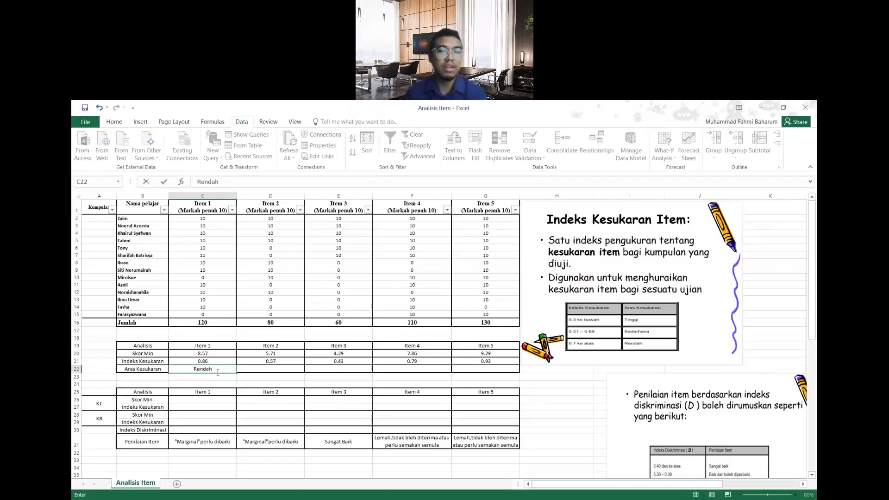
{"action": "left_click", "coordinate": [224, 381]}
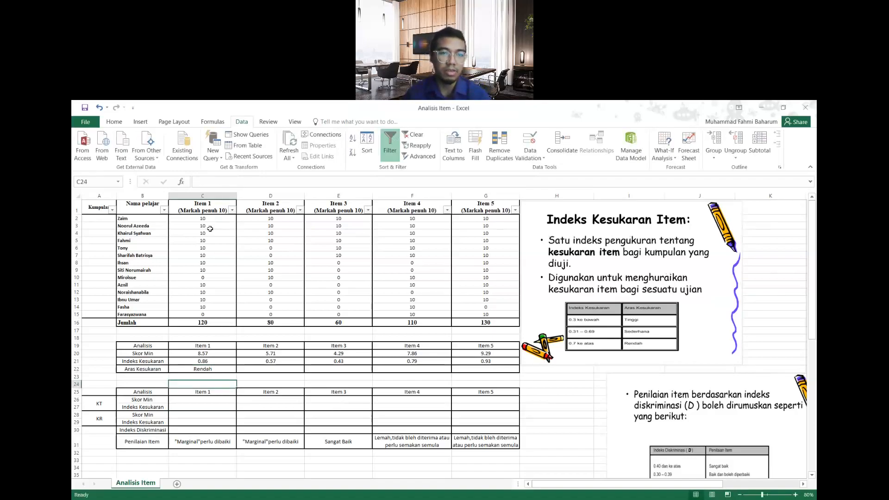
{"action": "left_click_drag", "start_coordinate": [211, 220], "coordinate": [220, 313]}
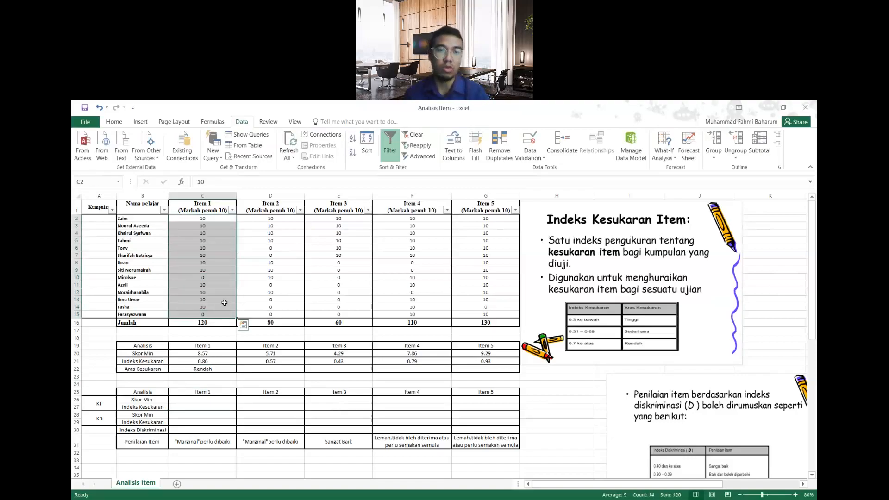
{"action": "left_click", "coordinate": [216, 279]}
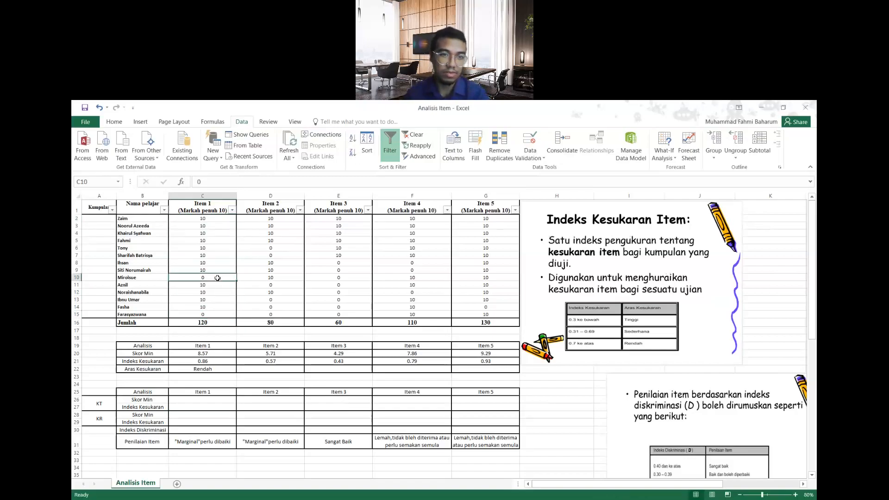
{"action": "left_click", "coordinate": [220, 312]}
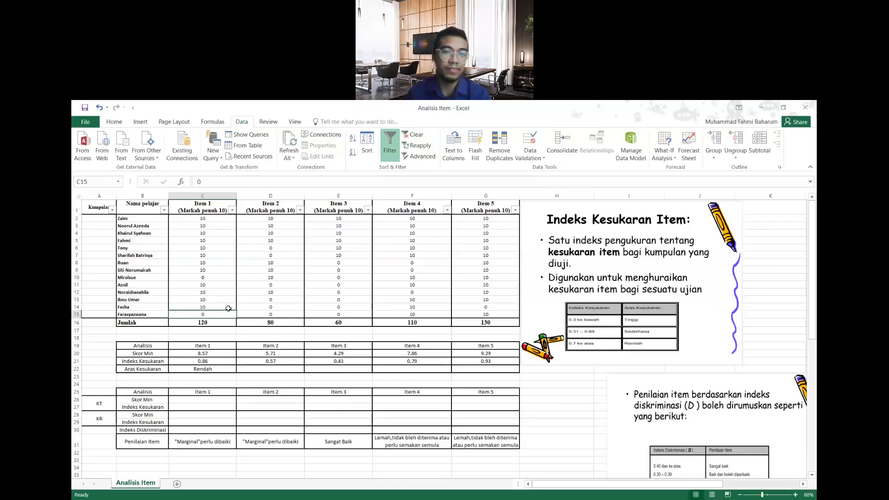
- Enter Sederhana as Item 2's Aras Kesukaran in D22 and fill it across to Item 3
{"action": "left_click", "coordinate": [274, 368]}
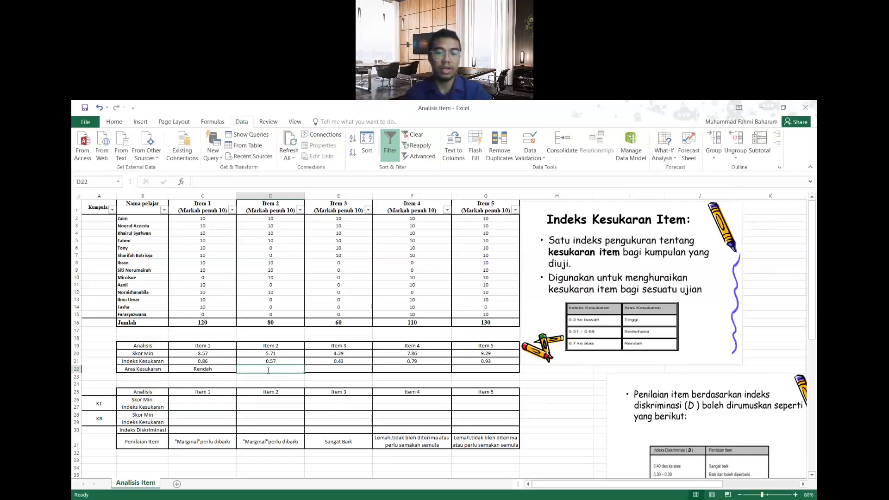
{"action": "type", "text": "Sederhana"}
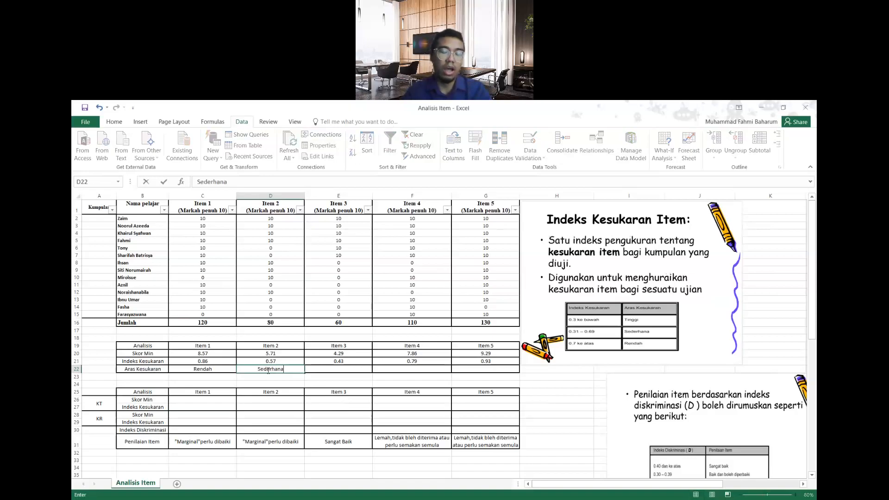
{"action": "left_click", "coordinate": [344, 369]}
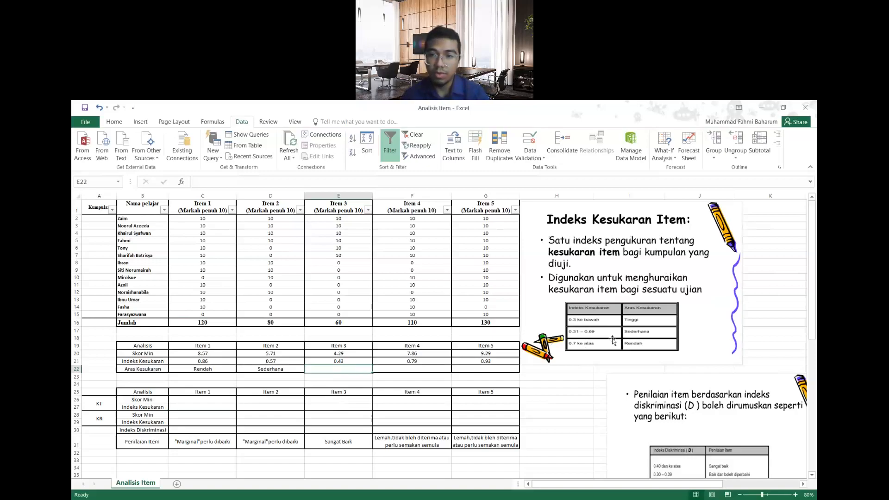
{"action": "left_click", "coordinate": [291, 369]}
{"action": "left_click_drag", "start_coordinate": [305, 372], "coordinate": [356, 370]}
- Enter Rendah as the Aras Kesukaran of Item 4 and Item 5 in F22 and G22, and check the Item 5 marks
{"action": "left_click", "coordinate": [420, 368]}
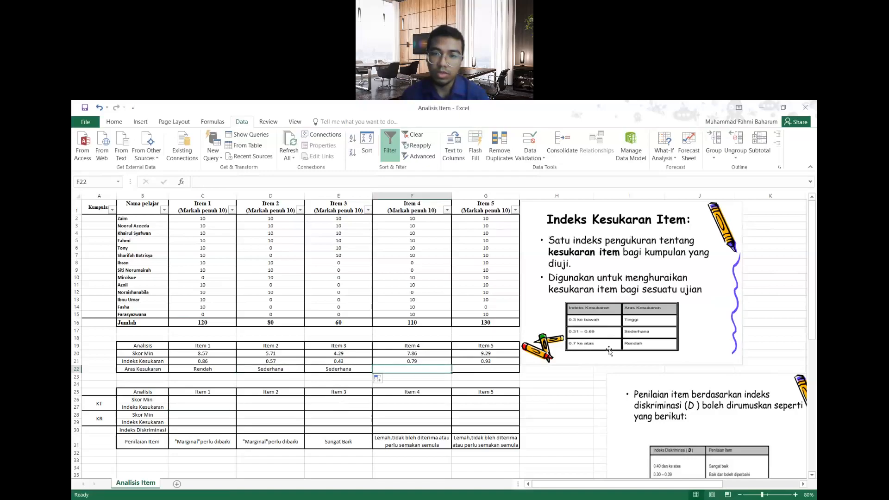
{"action": "type", "text": "Rendah"}
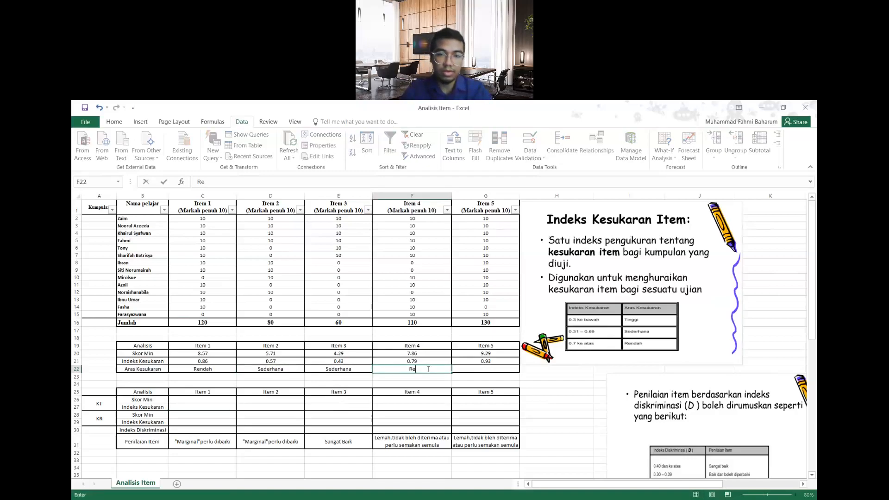
{"action": "left_click", "coordinate": [574, 375]}
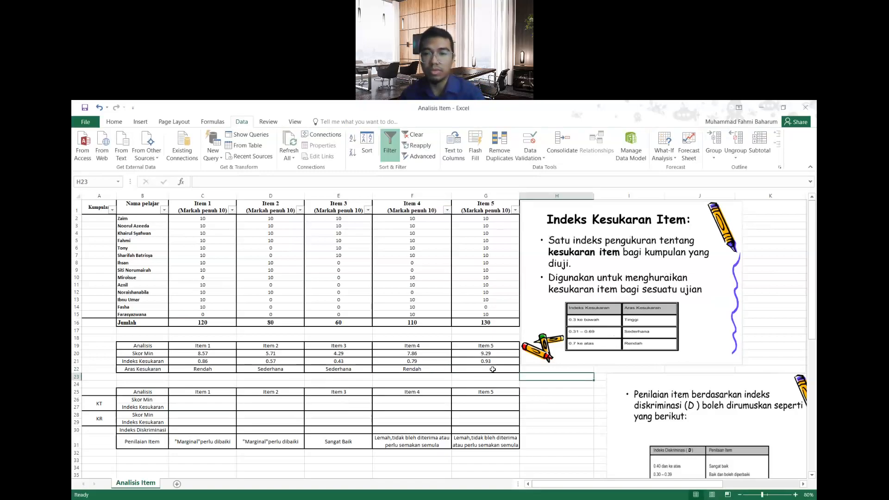
{"action": "left_click", "coordinate": [493, 370]}
{"action": "type", "text": "Rendah"}
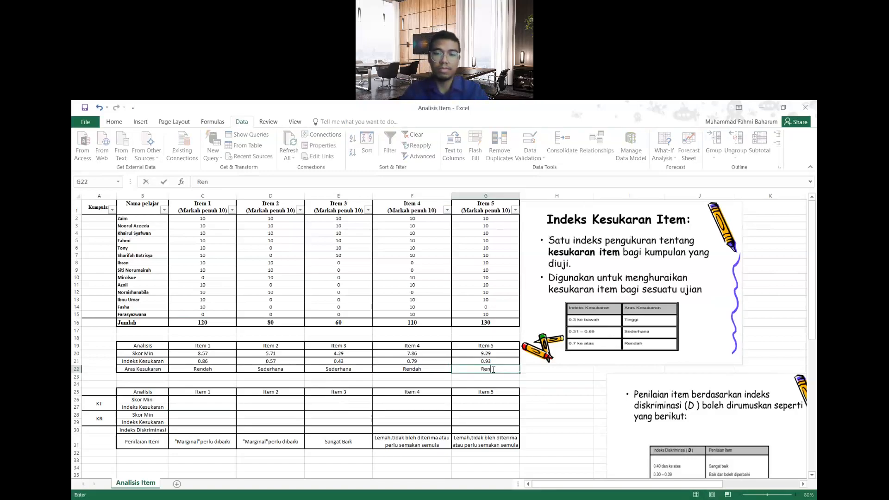
{"action": "left_click_drag", "start_coordinate": [493, 224], "coordinate": [495, 308]}
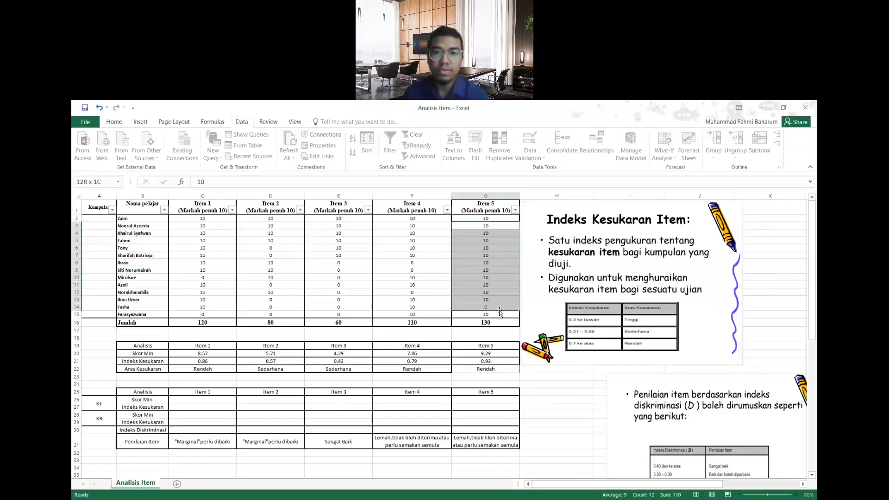
{"action": "left_click", "coordinate": [600, 400]}
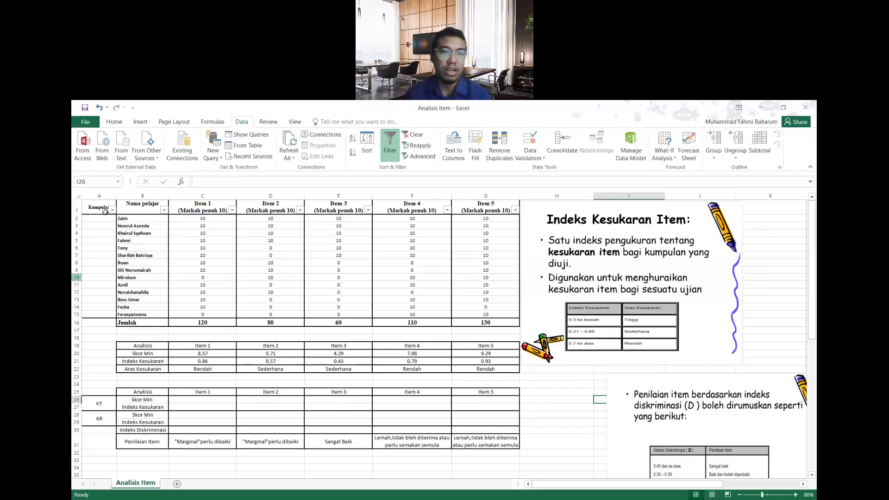
- Examine how the student list divides into an upper group in rows 2 to 8 and a lower group in rows 9 to 15
{"action": "left_click", "coordinate": [129, 218]}
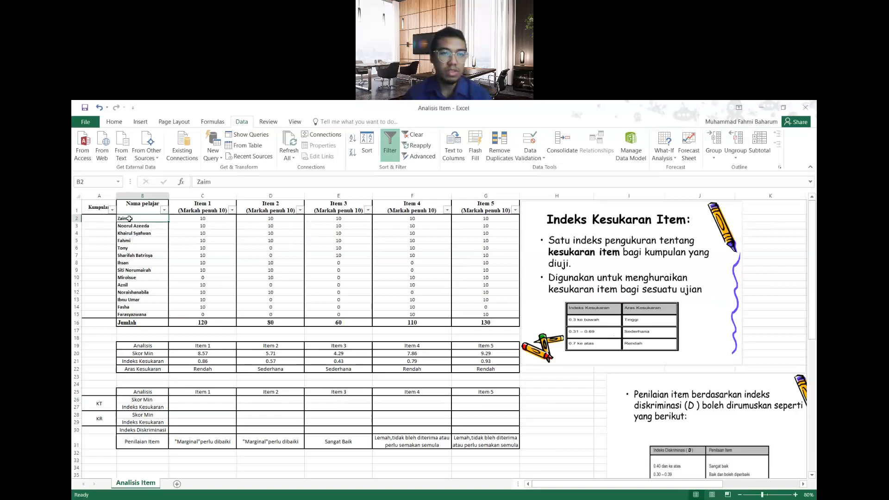
{"action": "left_click_drag", "start_coordinate": [129, 218], "coordinate": [134, 315]}
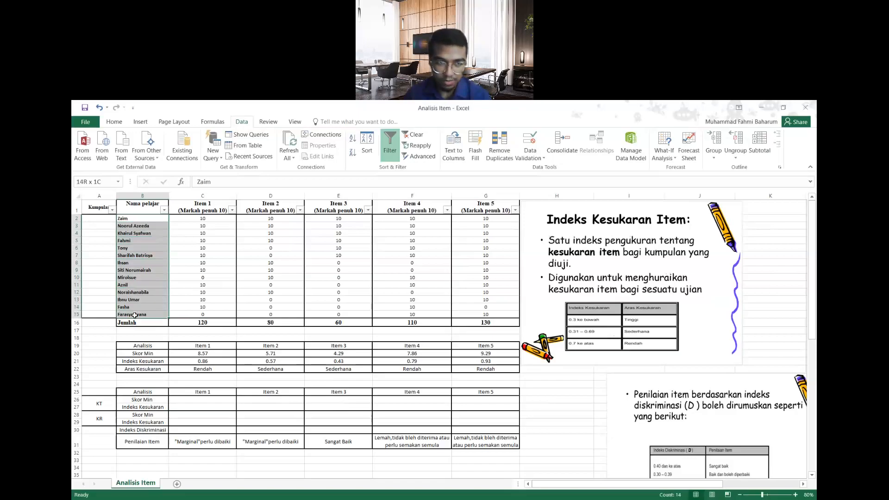
{"action": "left_click", "coordinate": [159, 278]}
{"action": "left_click_drag", "start_coordinate": [138, 218], "coordinate": [141, 265]}
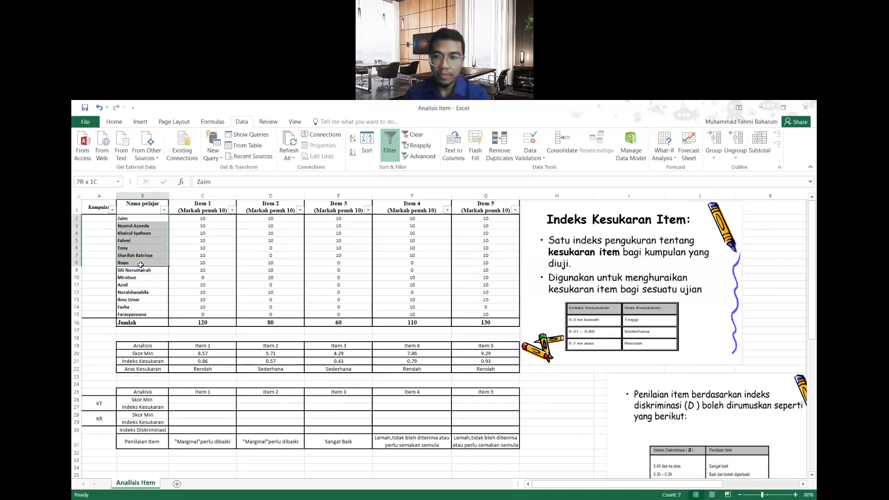
{"action": "left_click_drag", "start_coordinate": [140, 265], "coordinate": [510, 263]}
{"action": "left_click", "coordinate": [114, 122]}
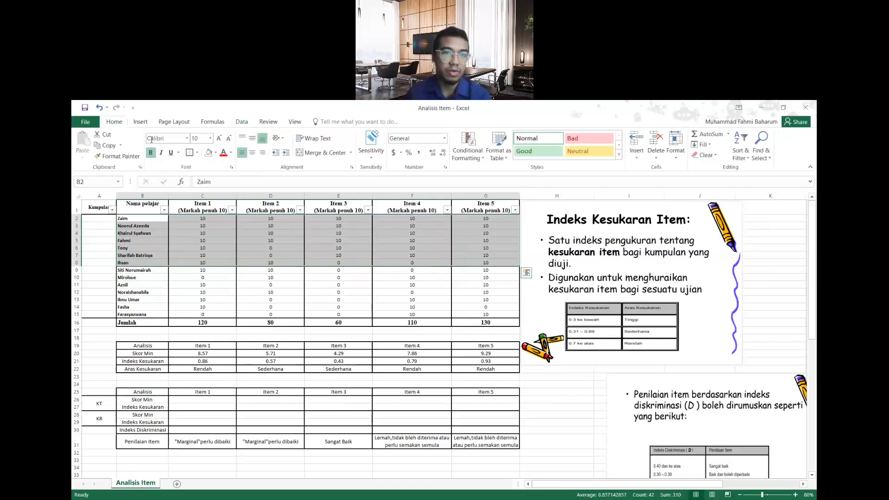
{"action": "left_click_drag", "start_coordinate": [148, 271], "coordinate": [154, 315]}
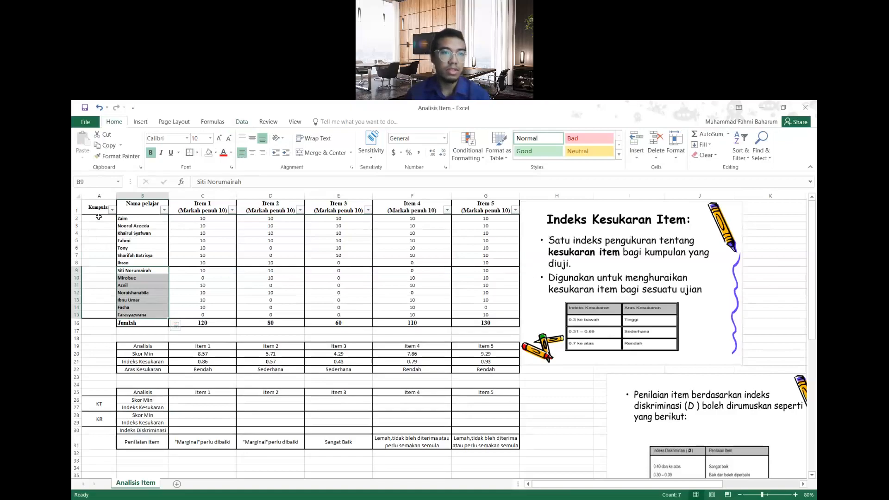
- Enter KT in A2 of the Kumpulan column and merge and centre it over A2:A8
{"action": "left_click", "coordinate": [98, 217]}
{"action": "type", "text": "KT"}
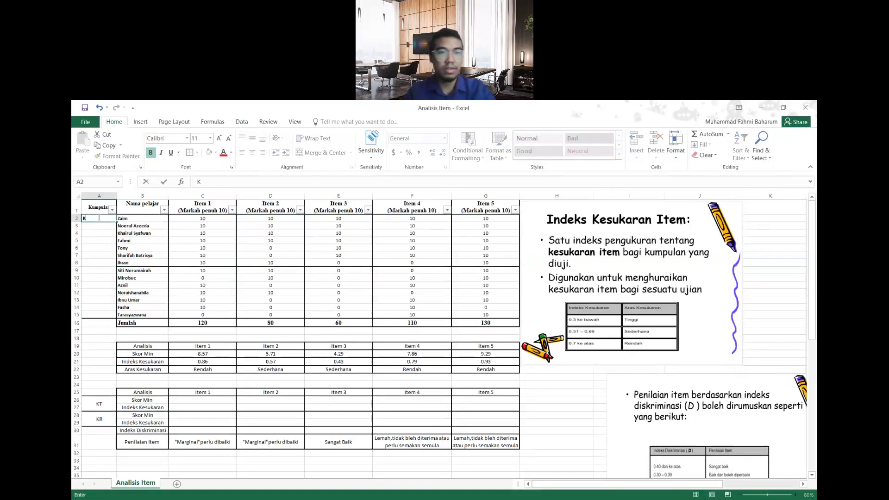
{"action": "key", "text": "Return"}
{"action": "key", "text": "Return"}
{"action": "key", "text": "Return"}
{"action": "left_click_drag", "start_coordinate": [108, 219], "coordinate": [102, 264]}
{"action": "left_click", "coordinate": [309, 152]}
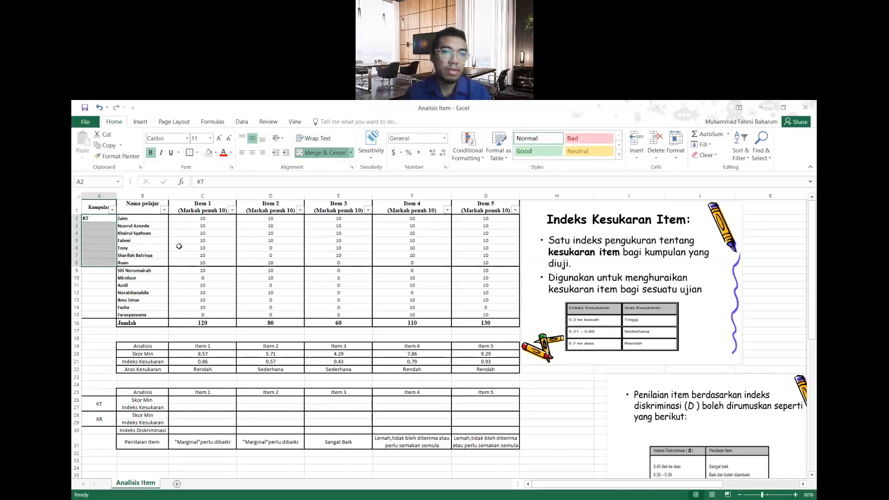
- Label the lower student group KR in a merged and centred Kumpulan cell spanning A9:A15
{"action": "left_click_drag", "start_coordinate": [116, 269], "coordinate": [110, 309]}
{"action": "double_click", "coordinate": [106, 292]}
{"action": "key", "text": "BackSpace"}
{"action": "type", "text": "R"}
{"action": "left_click", "coordinate": [141, 300]}
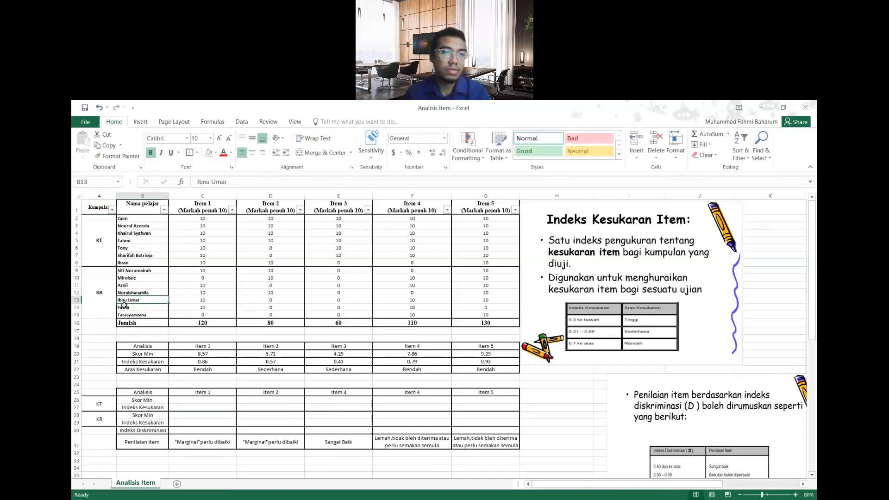
{"action": "left_click", "coordinate": [103, 291]}
{"action": "left_click", "coordinate": [285, 294]}
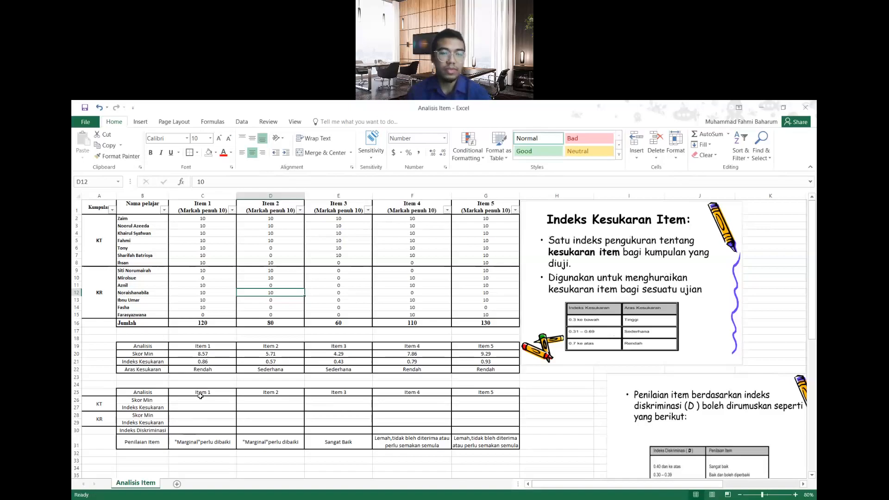
- Shade the KT group's names and marks in B2:G8 with a light orange fill
{"action": "left_click", "coordinate": [190, 400]}
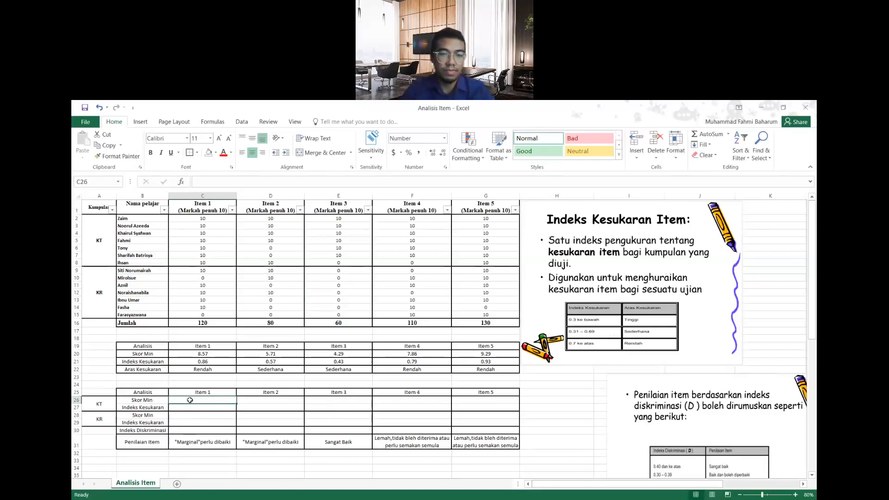
{"action": "left_click", "coordinate": [109, 401]}
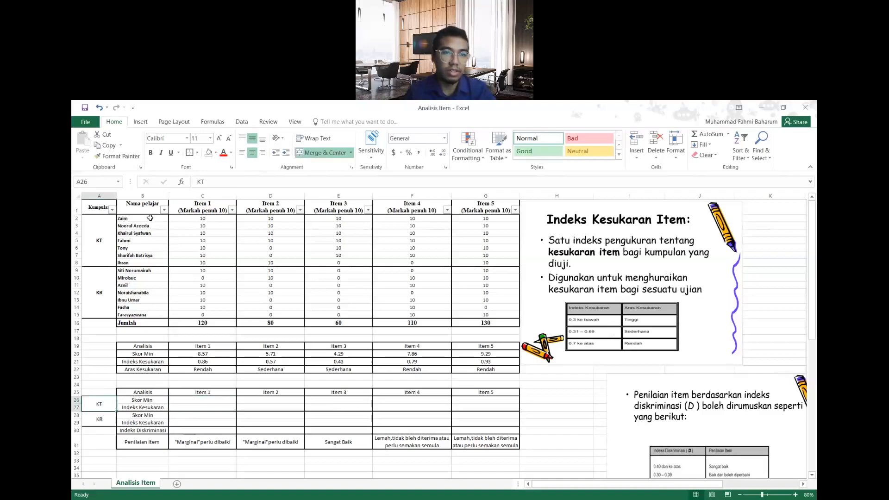
{"action": "left_click_drag", "start_coordinate": [133, 218], "coordinate": [158, 245]}
{"action": "left_click_drag", "start_coordinate": [340, 260], "coordinate": [486, 262]}
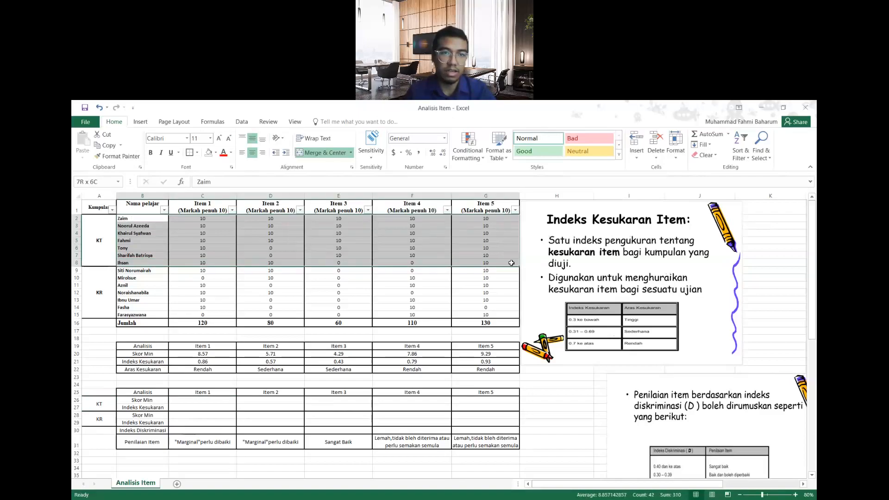
{"action": "left_click", "coordinate": [216, 155]}
{"action": "left_click", "coordinate": [247, 181]}
- Shade the KR group's names and marks in B9:G15 with a light blue fill
{"action": "left_click_drag", "start_coordinate": [156, 271], "coordinate": [509, 314]}
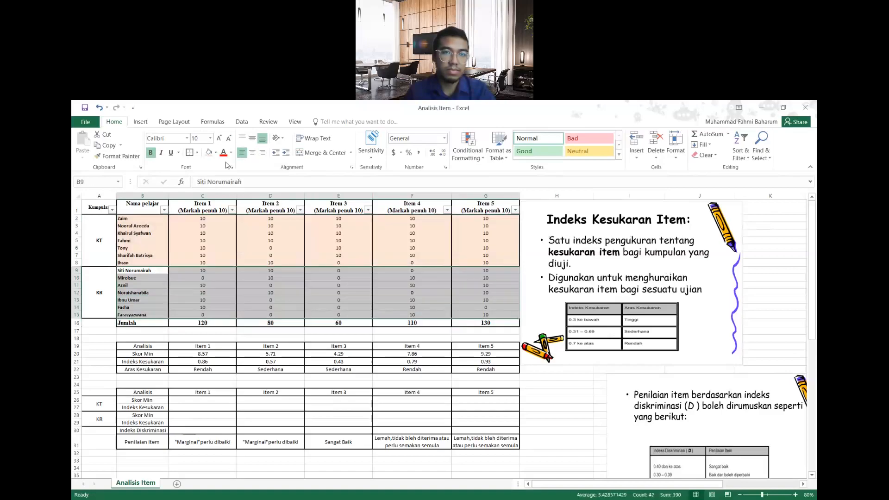
{"action": "left_click", "coordinate": [215, 153]}
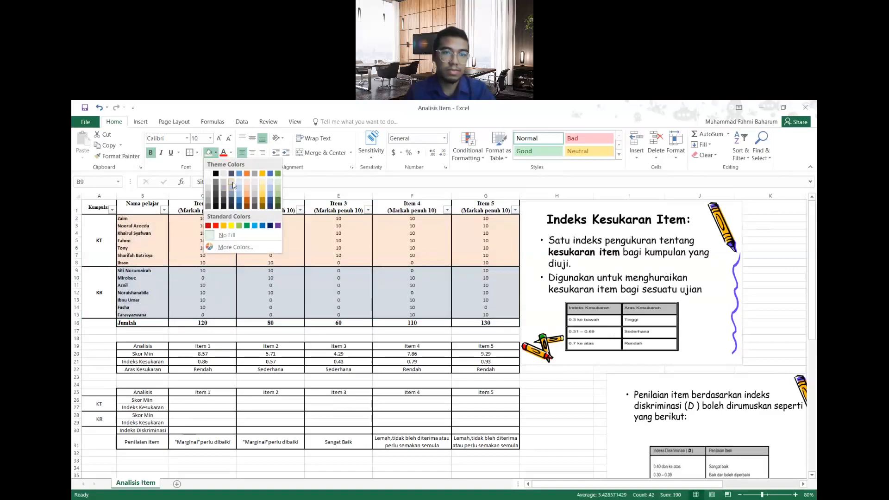
{"action": "left_click", "coordinate": [233, 185]}
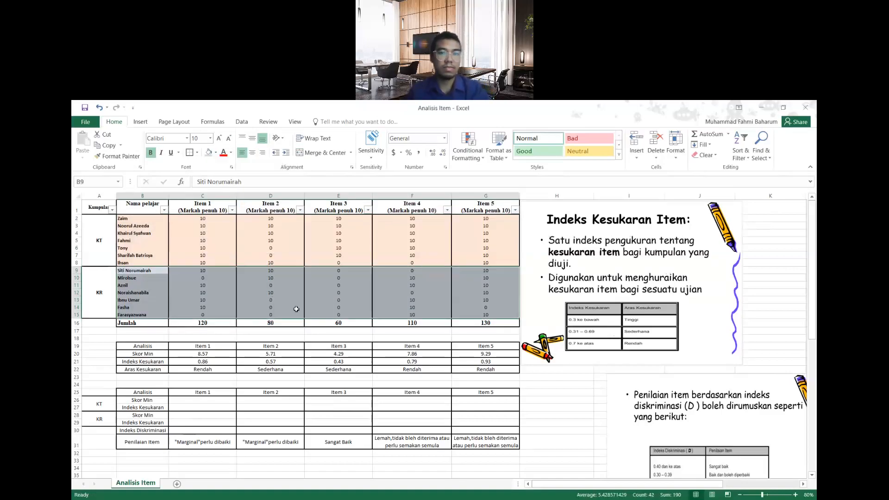
{"action": "left_click", "coordinate": [215, 153]}
{"action": "left_click", "coordinate": [239, 184]}
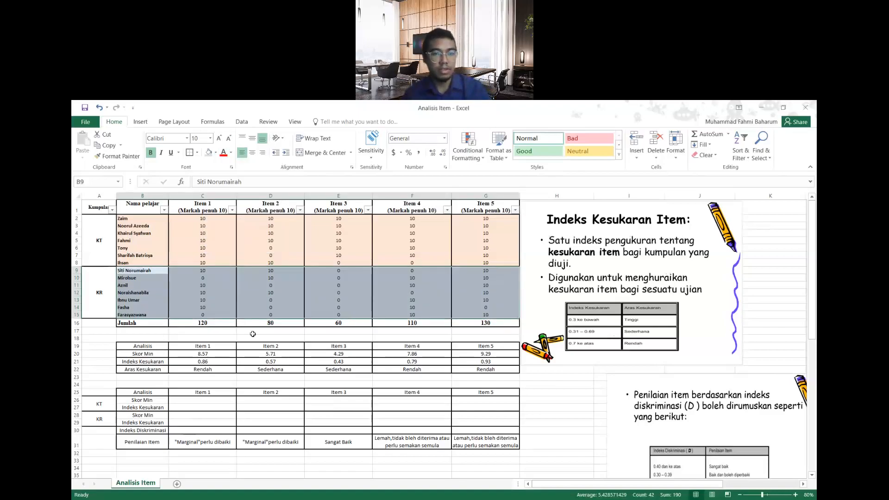
{"action": "left_click", "coordinate": [253, 334]}
- Calculate the KT group's Skor Min for Item 1 in C26 with =SUM(C2:C8)/7 and fill the formula across to Item 5
{"action": "left_click", "coordinate": [195, 402]}
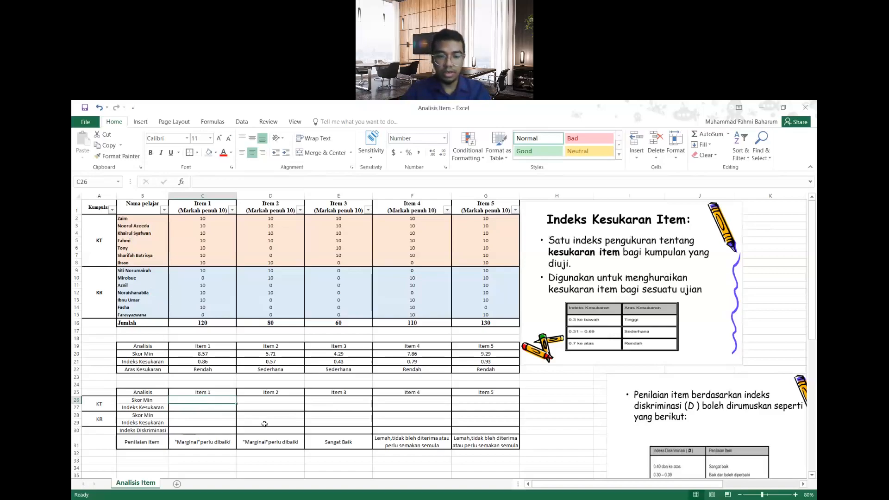
{"action": "type", "text": "=SUM("}
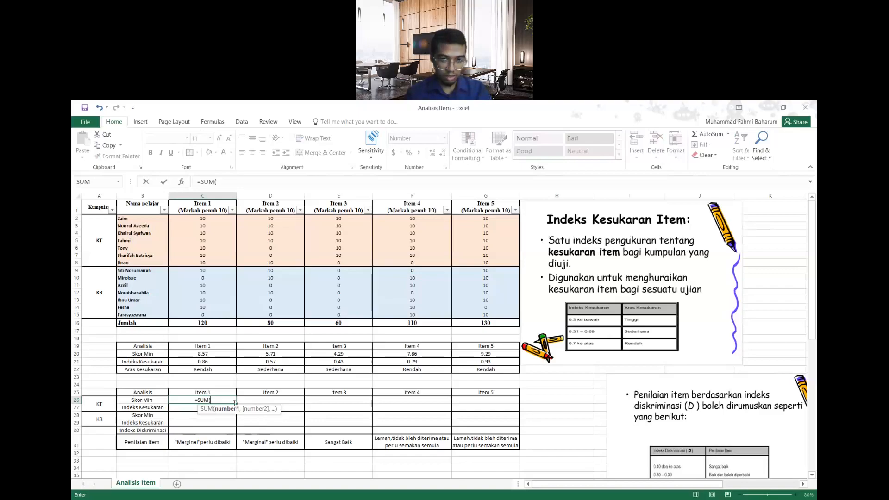
{"action": "left_click", "coordinate": [195, 218]}
{"action": "left_click_drag", "start_coordinate": [195, 224], "coordinate": [196, 262]}
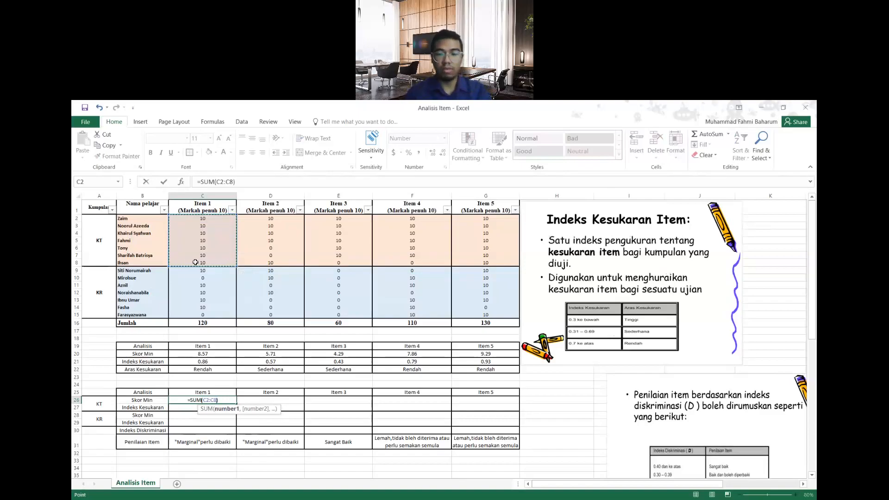
{"action": "type", "text": ")/7"}
{"action": "key", "text": "Return"}
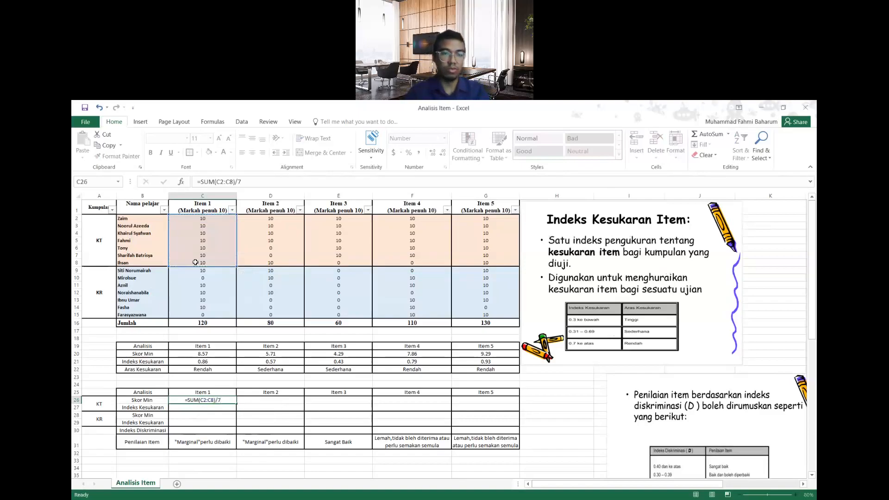
{"action": "left_click", "coordinate": [231, 399]}
{"action": "left_click_drag", "start_coordinate": [235, 403], "coordinate": [500, 404]}
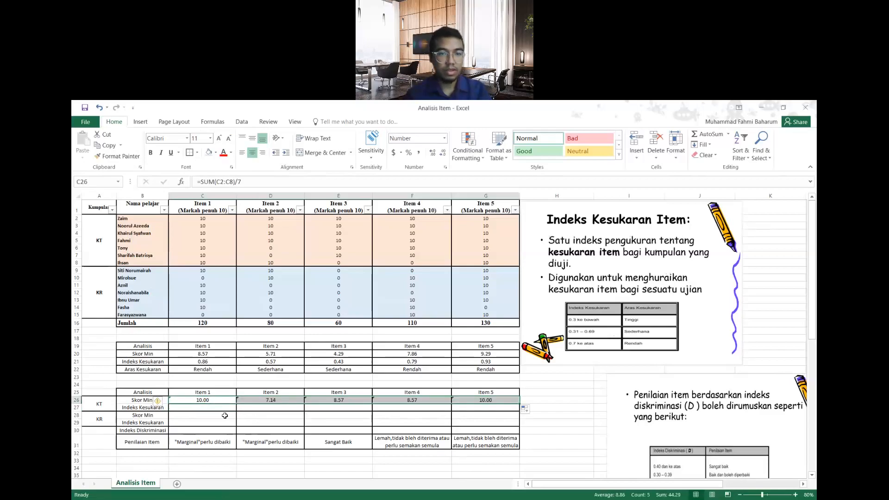
- Calculate the KT group's Indeks Kesukaran for Item 1 in C27 with =SUM(C26)/10 and fill the formula across to Item 5
{"action": "left_click", "coordinate": [193, 406]}
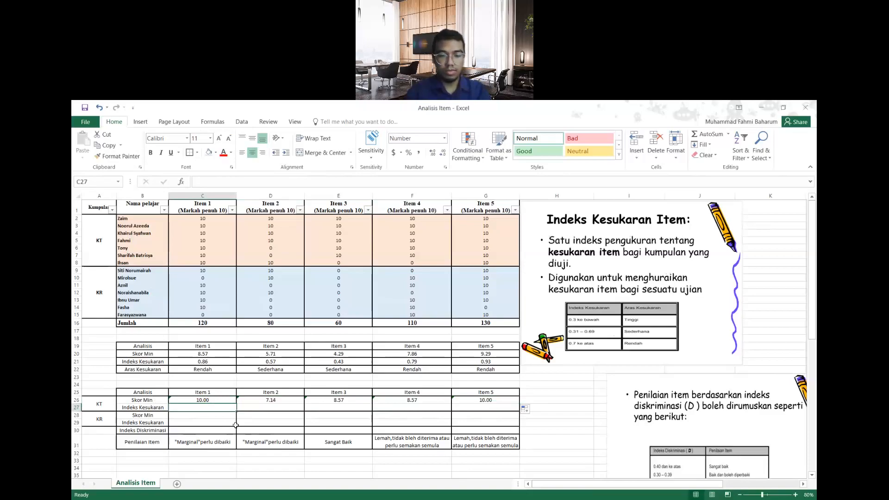
{"action": "type", "text": "=SUM"}
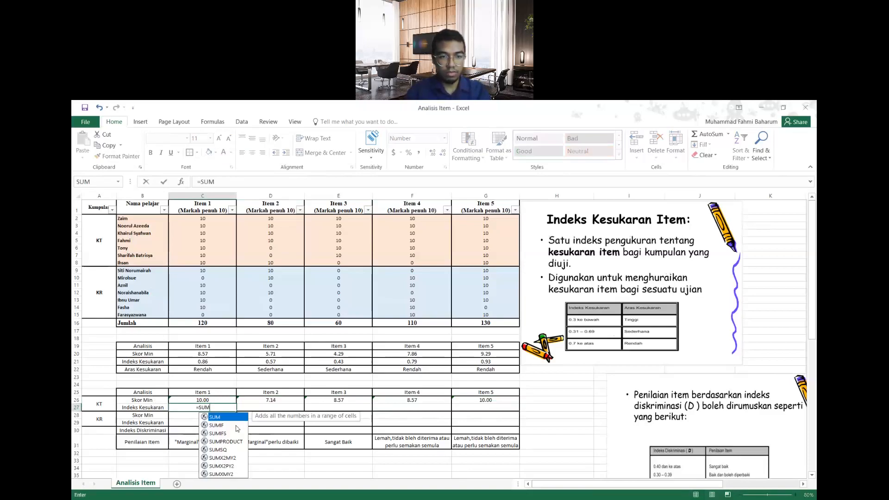
{"action": "type", "text": "("}
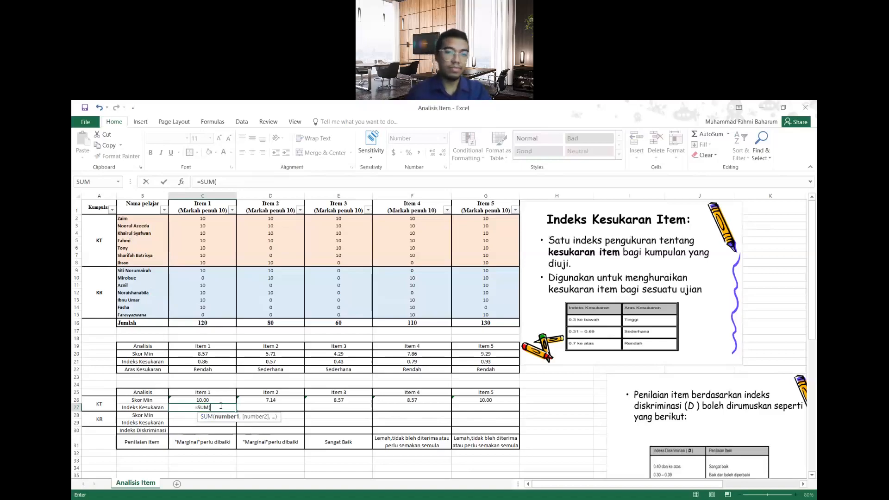
{"action": "left_click", "coordinate": [202, 400]}
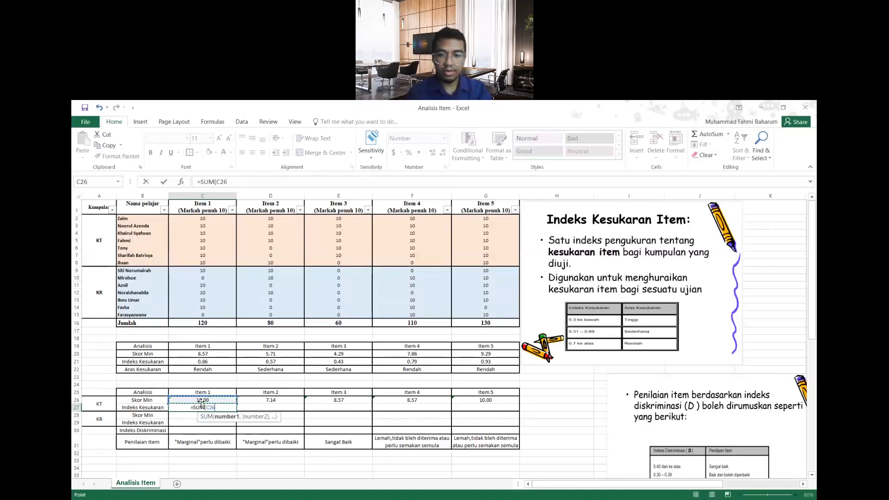
{"action": "type", "text": ")"}
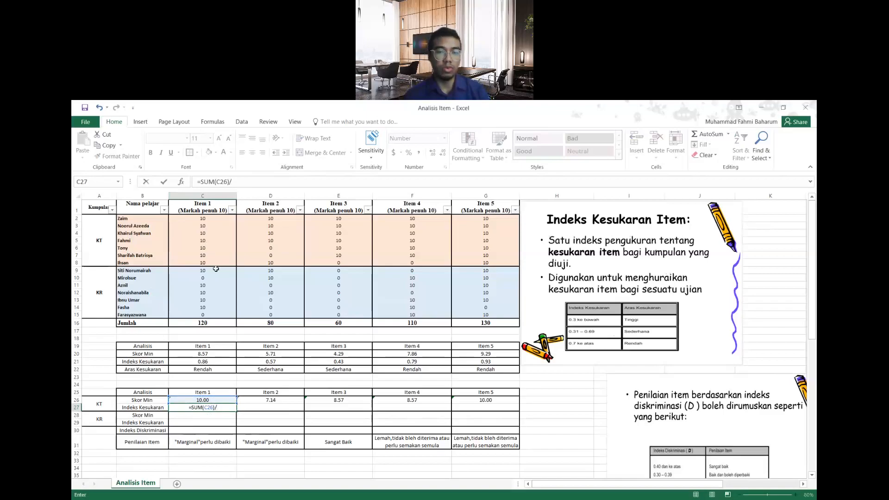
{"action": "type", "text": "/10"}
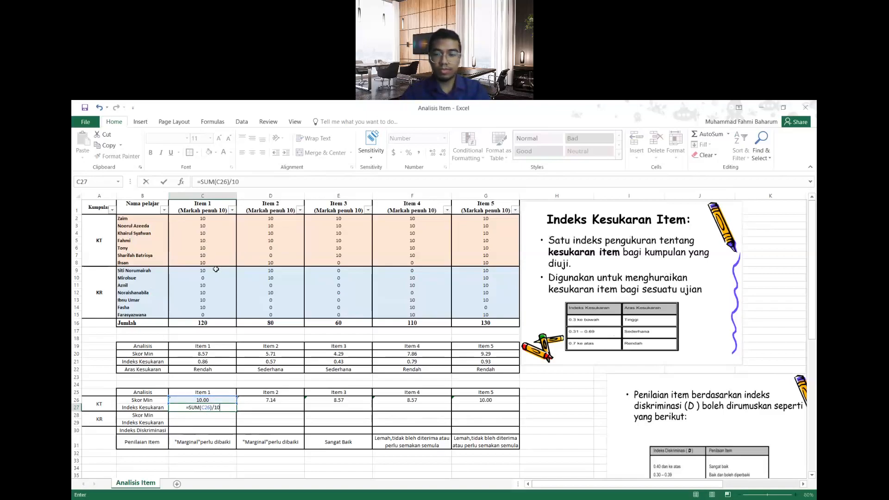
{"action": "key", "text": "Return"}
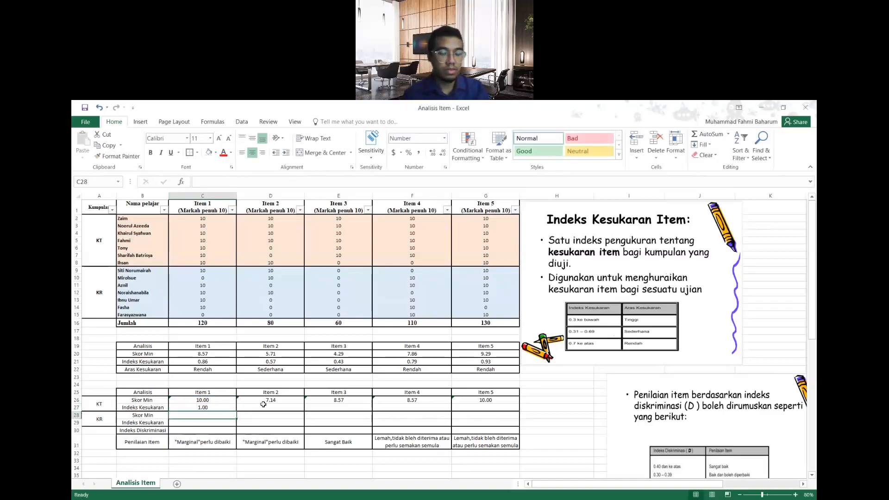
{"action": "left_click", "coordinate": [230, 409]}
{"action": "left_click_drag", "start_coordinate": [236, 410], "coordinate": [487, 408]}
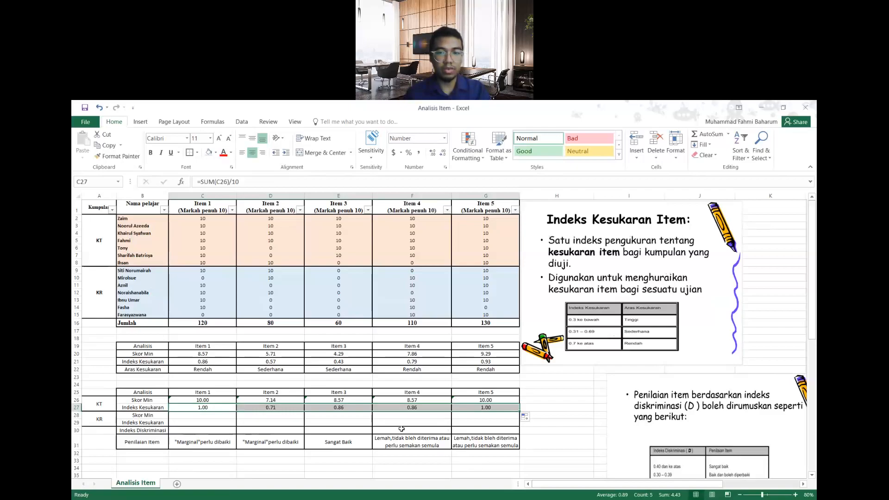
- Calculate the KR group's Skor Min for Item 1 in C28 with =SUM(C9:C15)/7 and fill the formula across to Item 5
{"action": "left_click", "coordinate": [208, 416]}
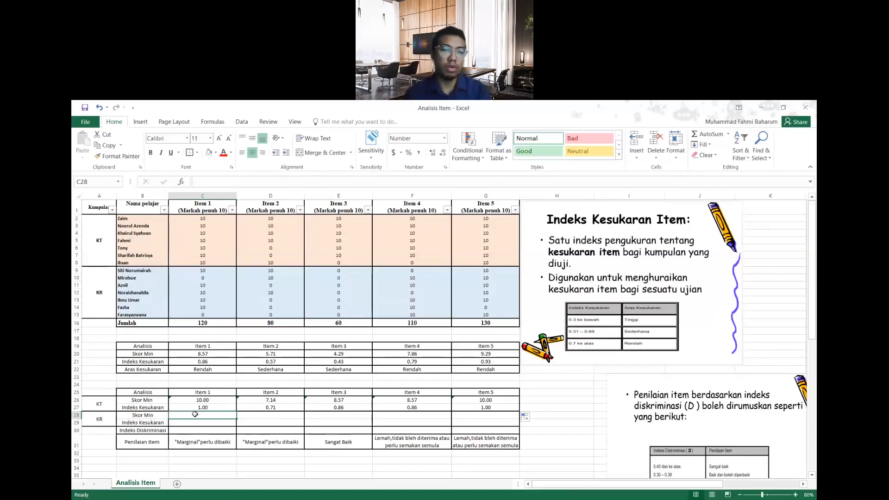
{"action": "type", "text": "="}
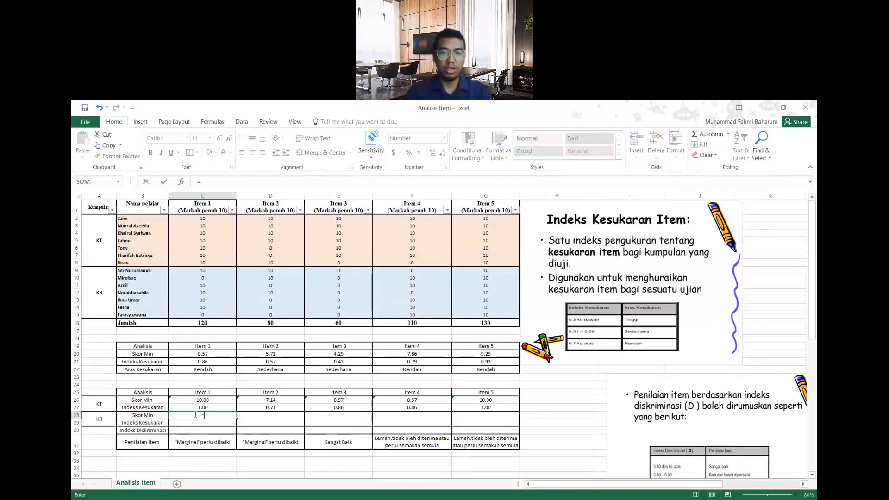
{"action": "type", "text": "SUM"}
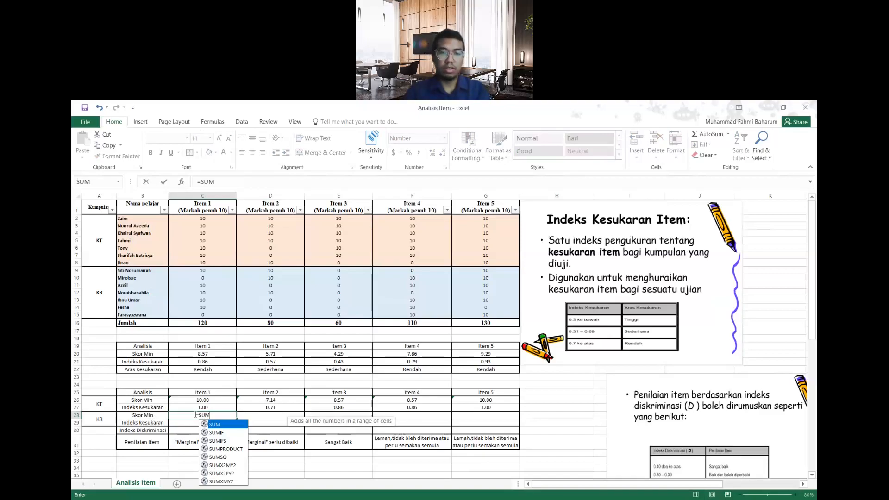
{"action": "type", "text": "("}
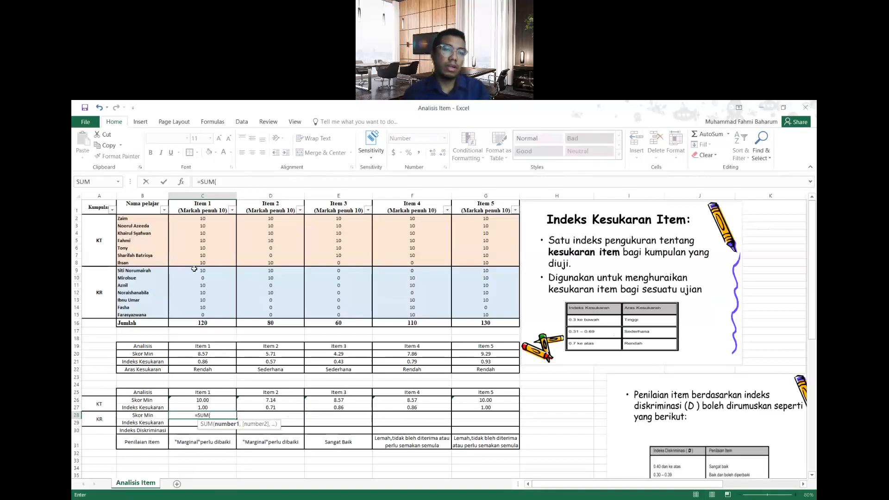
{"action": "left_click_drag", "start_coordinate": [193, 269], "coordinate": [193, 312]}
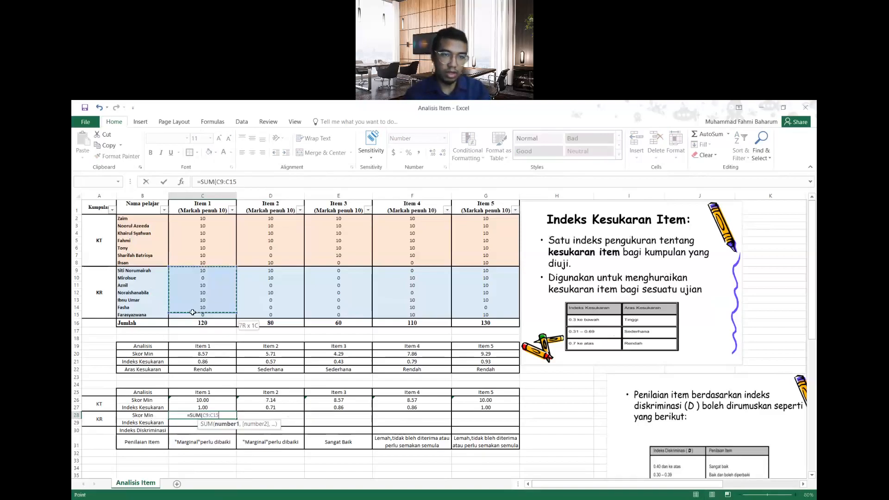
{"action": "type", "text": ")"}
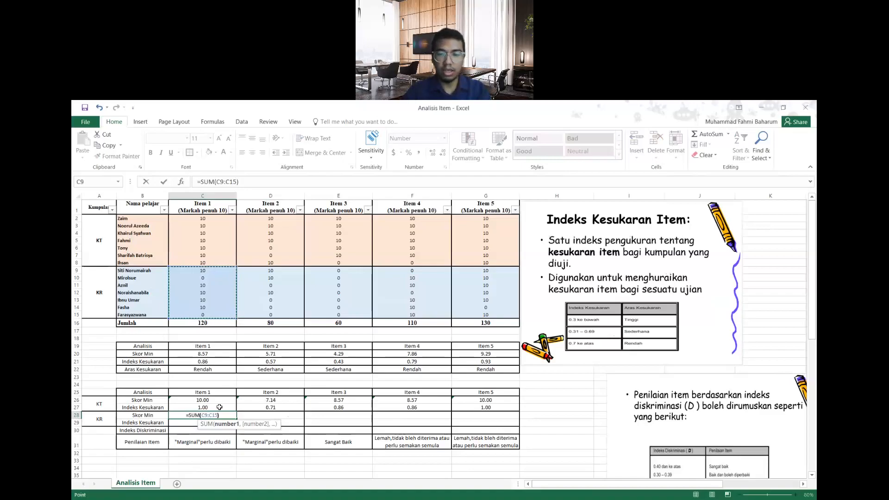
{"action": "type", "text": "/7"}
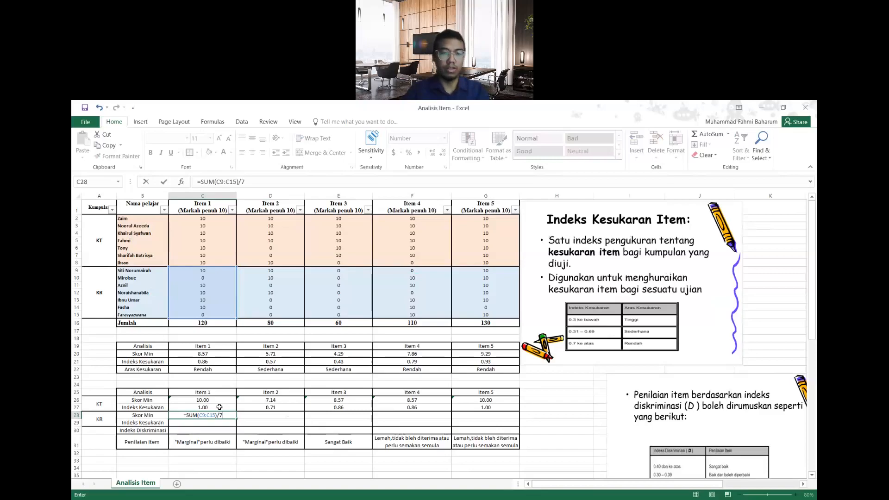
{"action": "key", "text": "Return"}
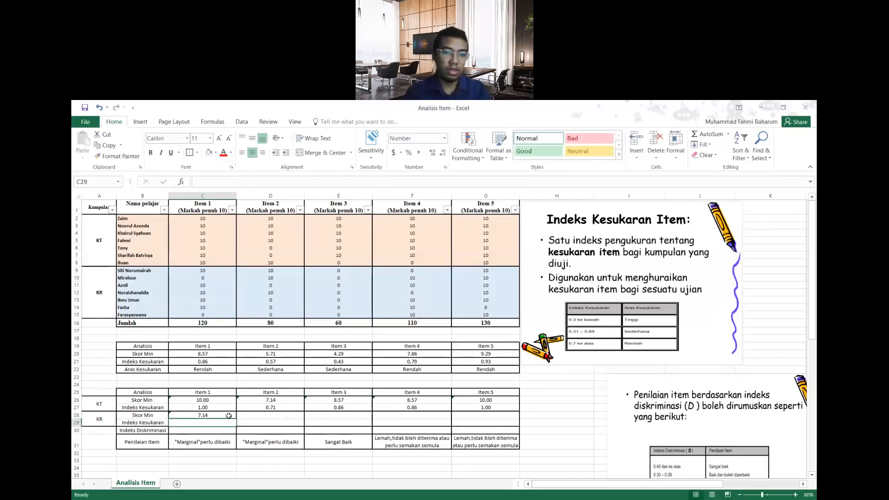
{"action": "left_click", "coordinate": [229, 416]}
{"action": "left_click_drag", "start_coordinate": [236, 419], "coordinate": [491, 420]}
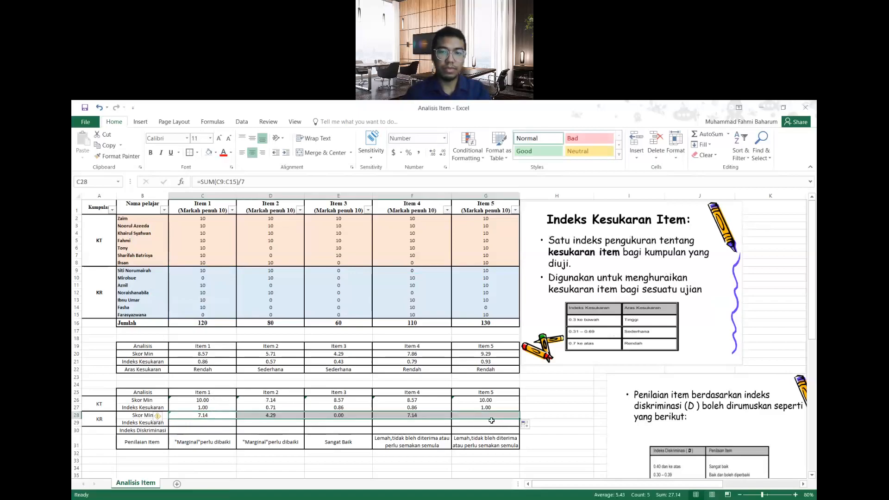
- Calculate the KR group's Indeks Kesukaran for Item 1 in C29 with =SUM(C28)/10 and fill the formula across to Item 5
{"action": "left_click", "coordinate": [214, 421]}
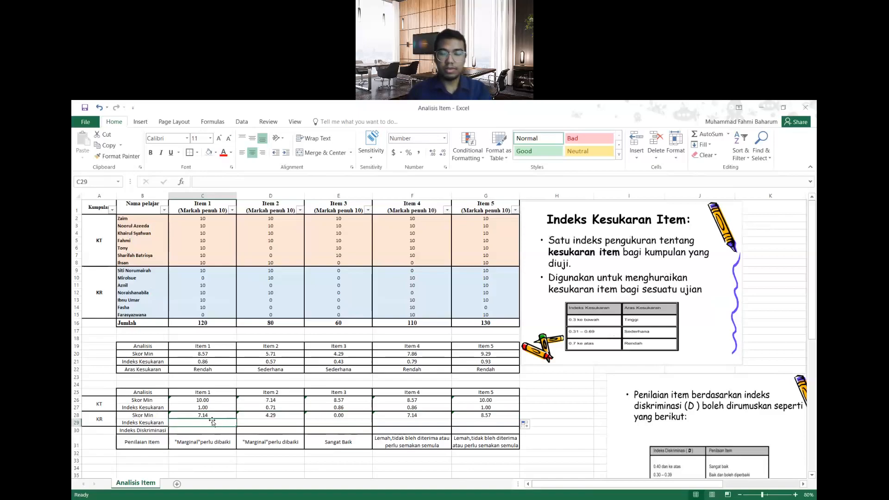
{"action": "type", "text": "="}
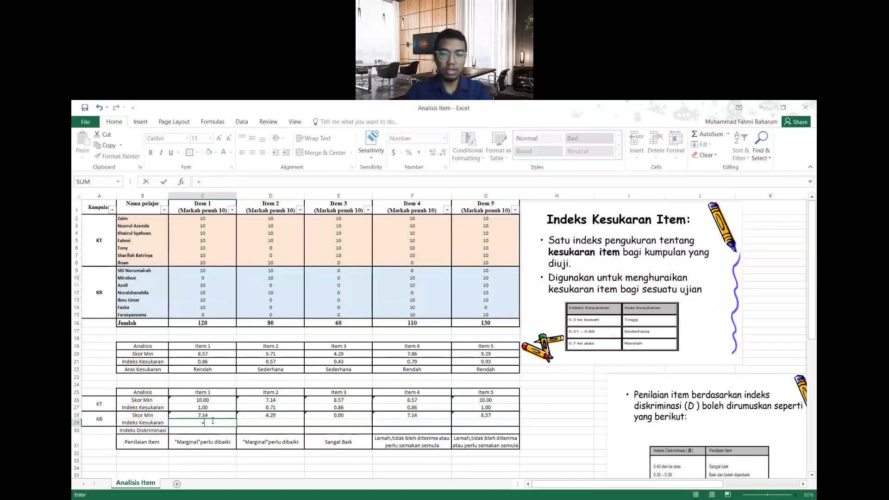
{"action": "type", "text": "sum("}
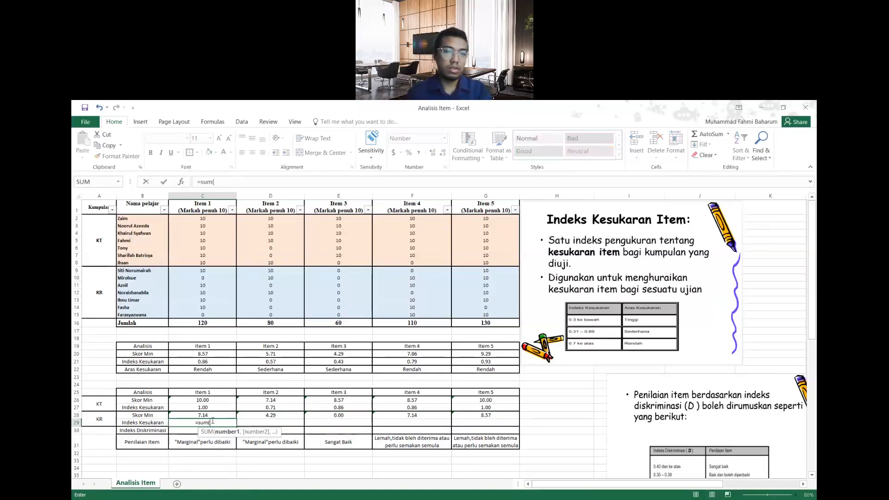
{"action": "left_click", "coordinate": [208, 414]}
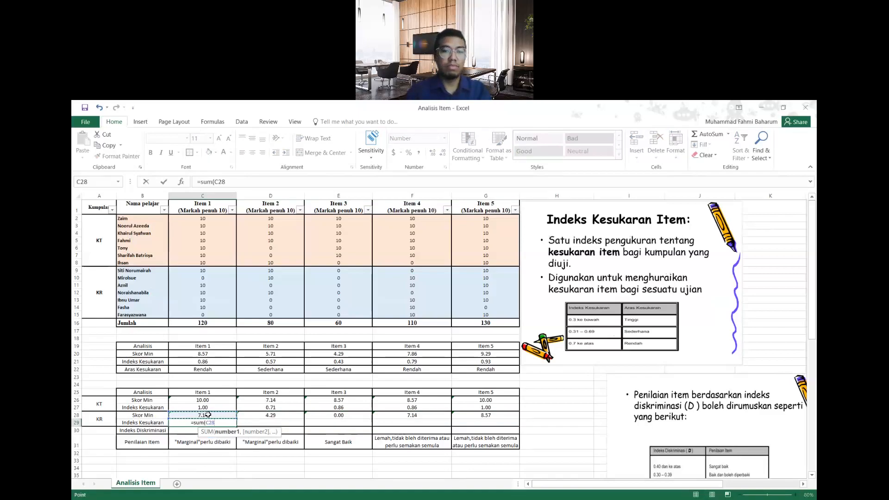
{"action": "type", "text": ")/"}
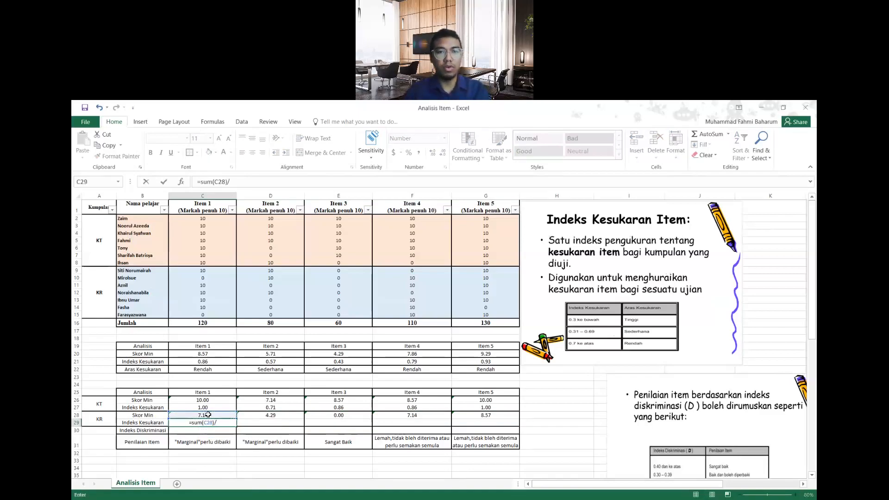
{"action": "type", "text": "10"}
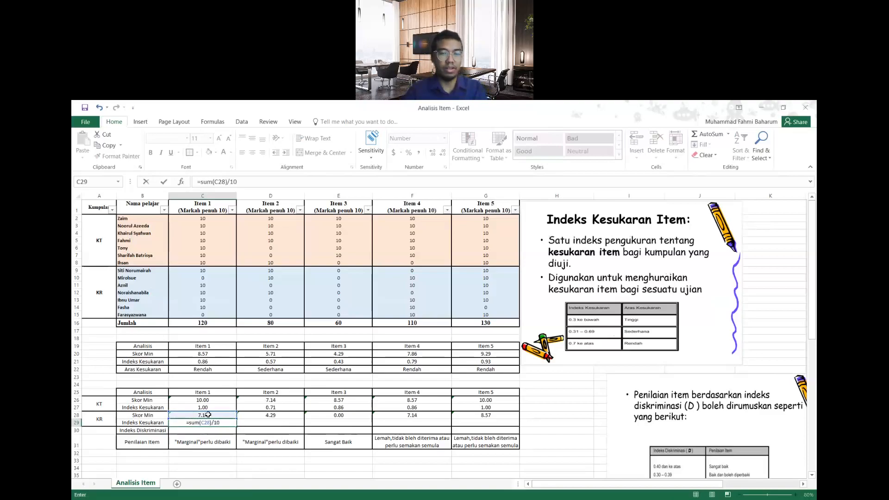
{"action": "key", "text": "Return"}
{"action": "left_click", "coordinate": [227, 424]}
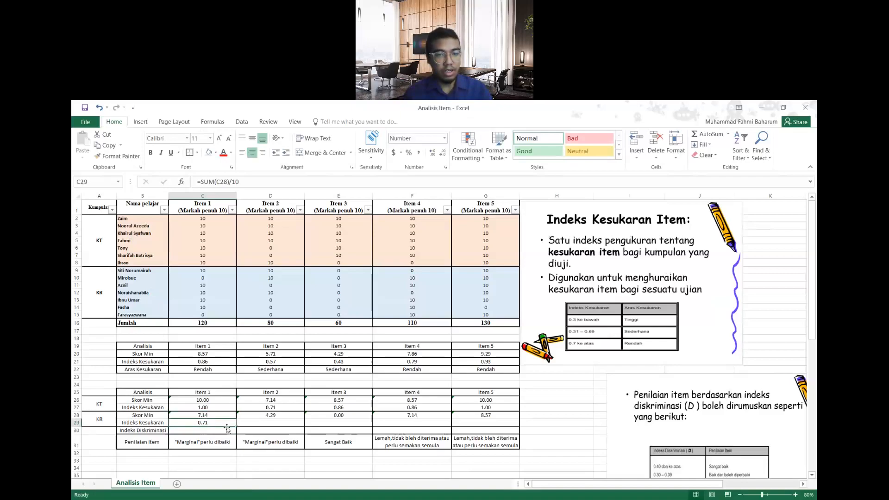
{"action": "left_click_drag", "start_coordinate": [236, 425], "coordinate": [498, 424]}
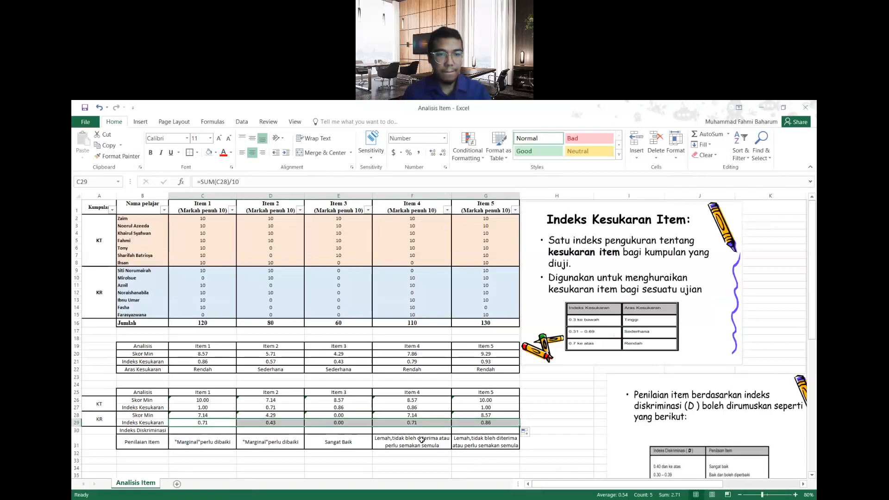
- Move the Indeks Kesukaran Item picture off column H so that it sits over columns I to K
{"action": "left_click", "coordinate": [348, 435]}
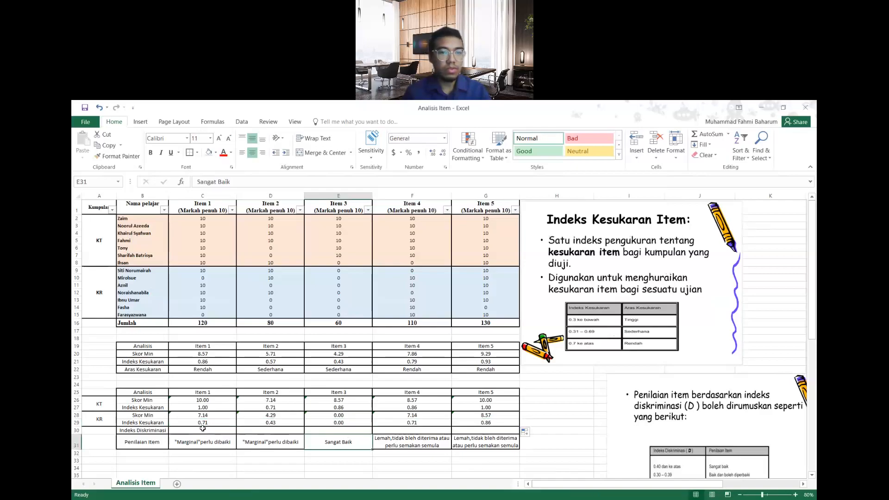
{"action": "left_click", "coordinate": [204, 428]}
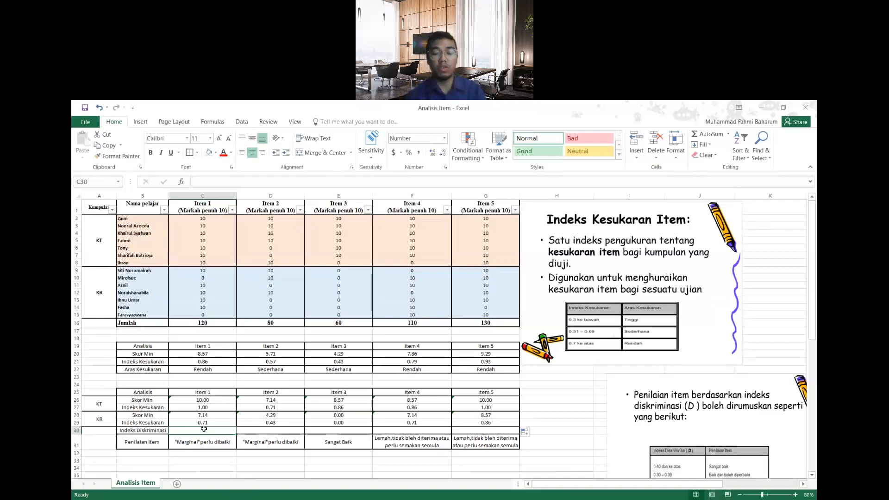
{"action": "left_click_drag", "start_coordinate": [595, 317], "coordinate": [677, 315]}
- Bring the picture with the D = Kt - Kr formula below the analysis table to read it, and return it to its place
{"action": "scroll", "coordinate": [666, 337], "scroll_direction": "down", "scroll_amount": 1}
{"action": "scroll", "coordinate": [666, 336], "scroll_direction": "down", "scroll_amount": 5}
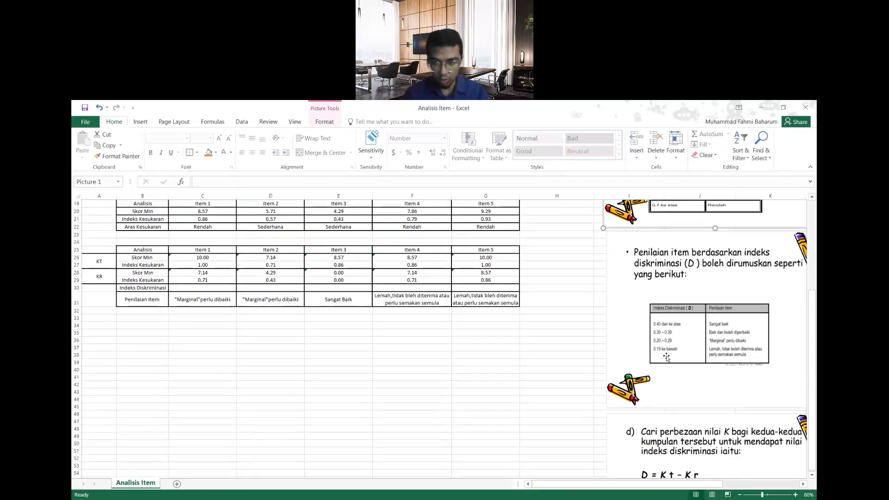
{"action": "left_click_drag", "start_coordinate": [613, 431], "coordinate": [297, 341]}
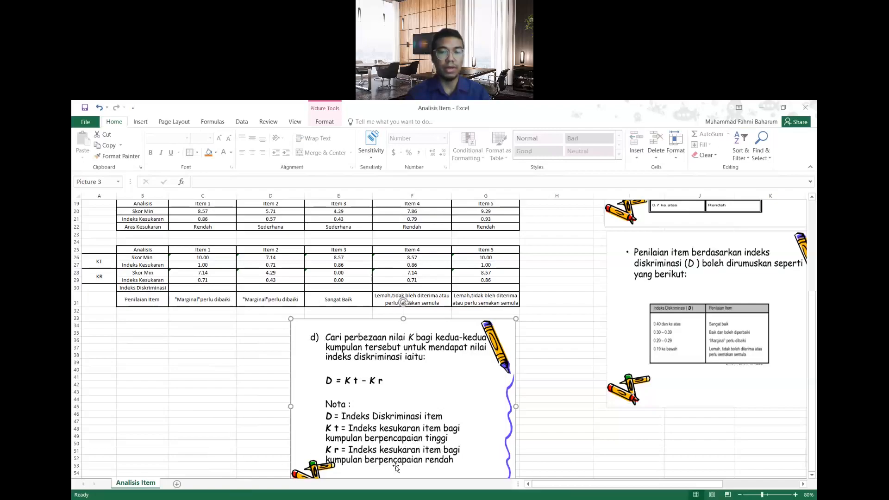
{"action": "left_click_drag", "start_coordinate": [405, 328], "coordinate": [720, 423]}
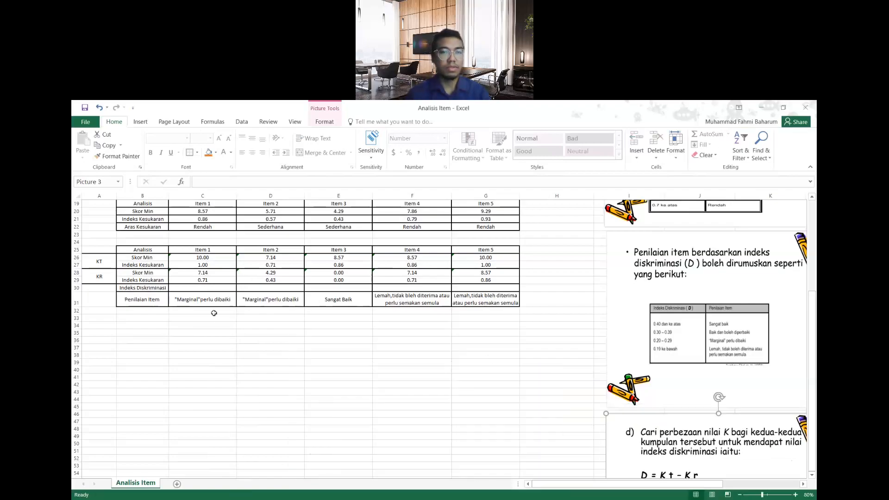
- Calculate the Indeks Diskriminasi for Item 1 in C30 with =SUM(C27)-C29 and fill the formula across to Item 5
{"action": "scroll", "coordinate": [245, 352], "scroll_direction": "up", "scroll_amount": 2}
{"action": "left_click", "coordinate": [278, 391]}
{"action": "scroll", "coordinate": [205, 397], "scroll_direction": "up", "scroll_amount": 3}
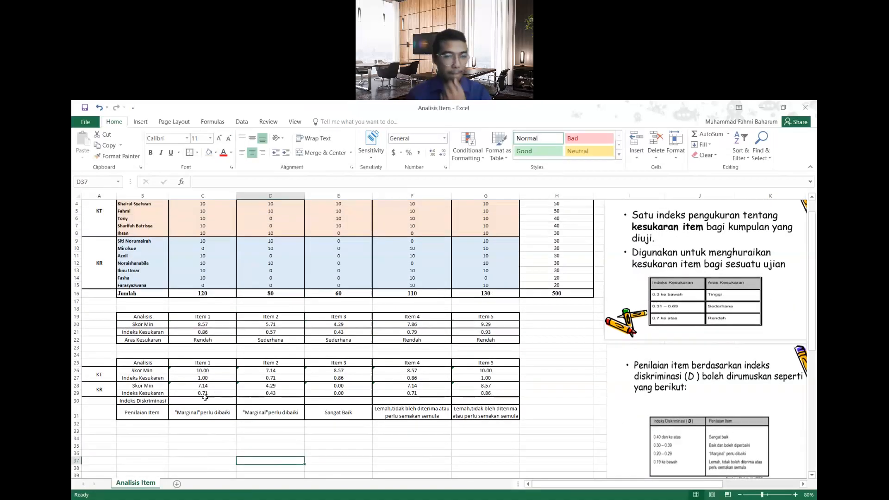
{"action": "left_click", "coordinate": [206, 399]}
{"action": "type", "text": "="}
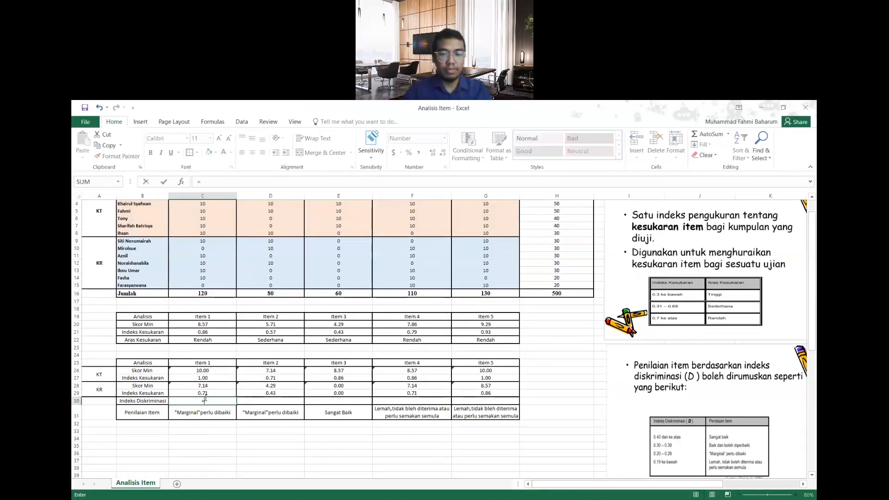
{"action": "type", "text": "sum("}
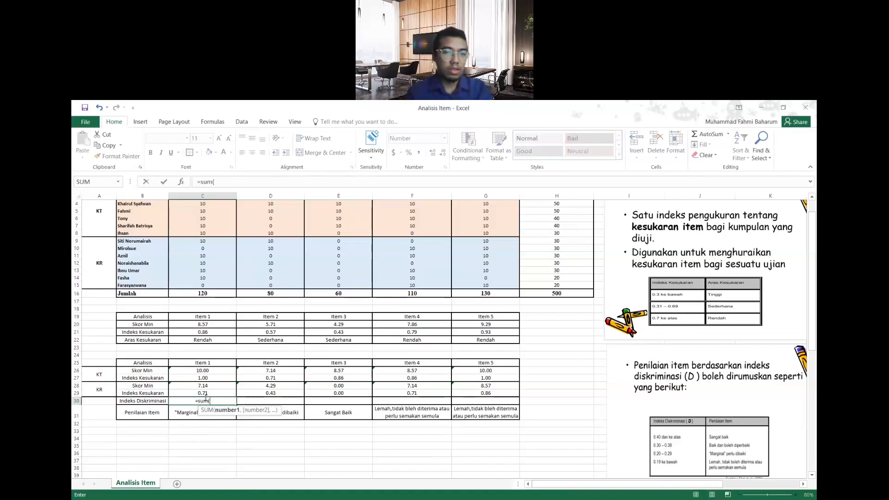
{"action": "left_click", "coordinate": [205, 378]}
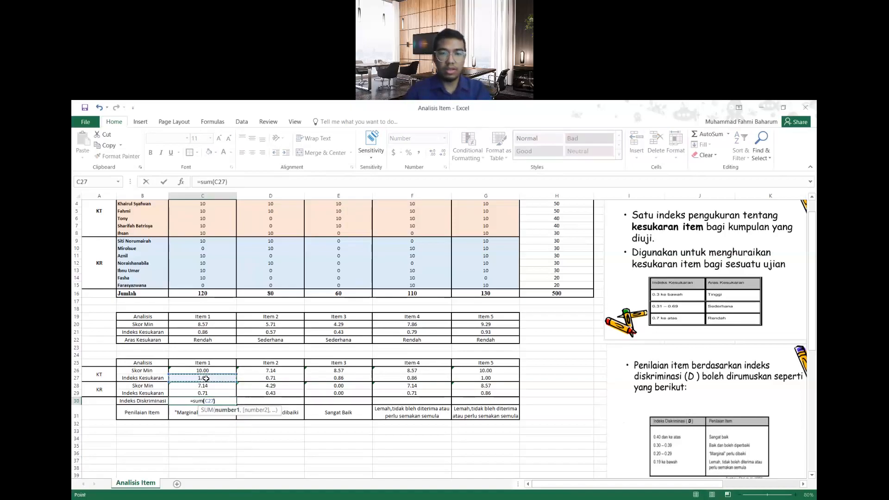
{"action": "type", "text": ")-"}
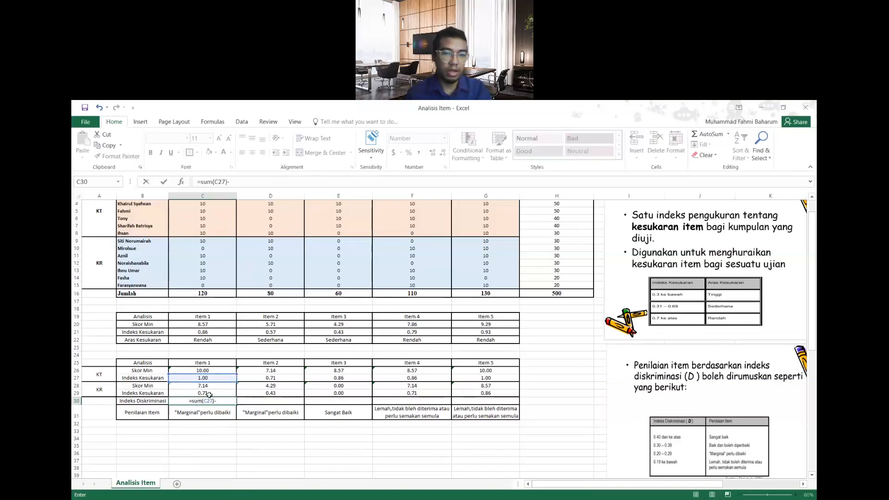
{"action": "left_click", "coordinate": [210, 393]}
{"action": "key", "text": "Return"}
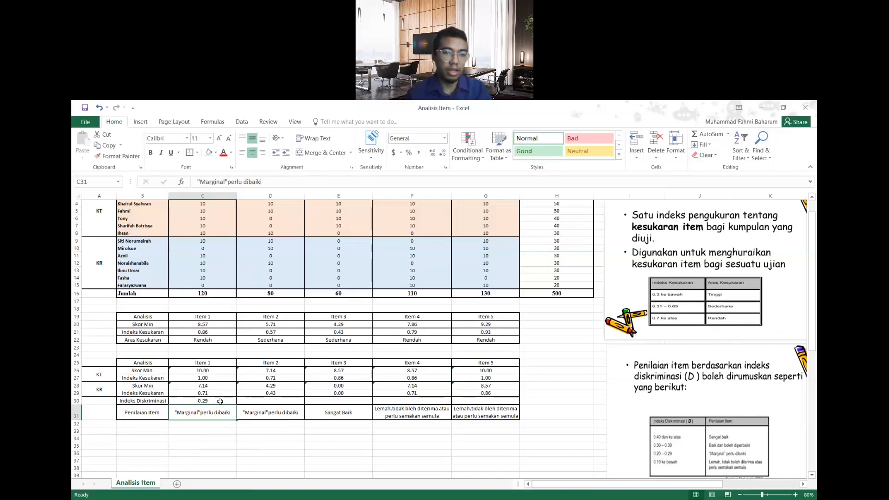
{"action": "left_click", "coordinate": [222, 401]}
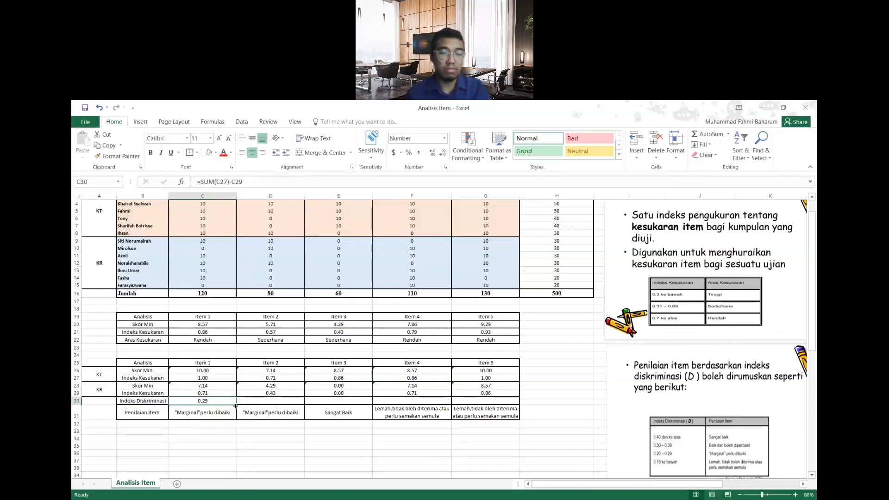
{"action": "left_click_drag", "start_coordinate": [236, 405], "coordinate": [504, 400]}
- Clear the existing Penilaian Item entries in C31:G31 and review the Indeks Diskriminasi row for all five items
{"action": "left_click_drag", "start_coordinate": [194, 414], "coordinate": [467, 415]}
{"action": "key", "text": "Delete"}
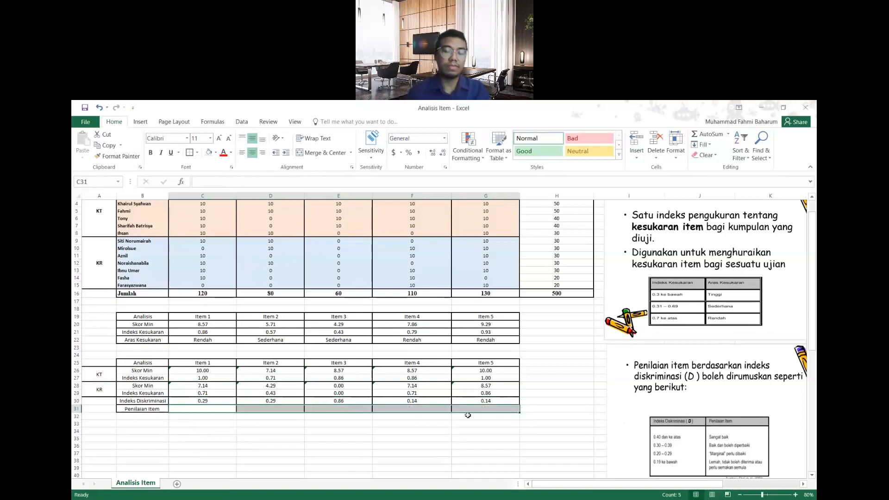
{"action": "left_click", "coordinate": [318, 446]}
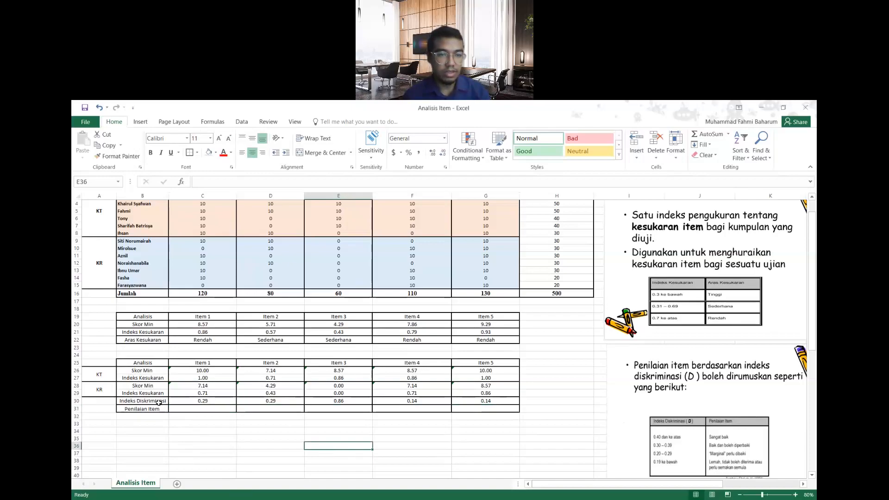
{"action": "left_click_drag", "start_coordinate": [196, 402], "coordinate": [481, 400]}
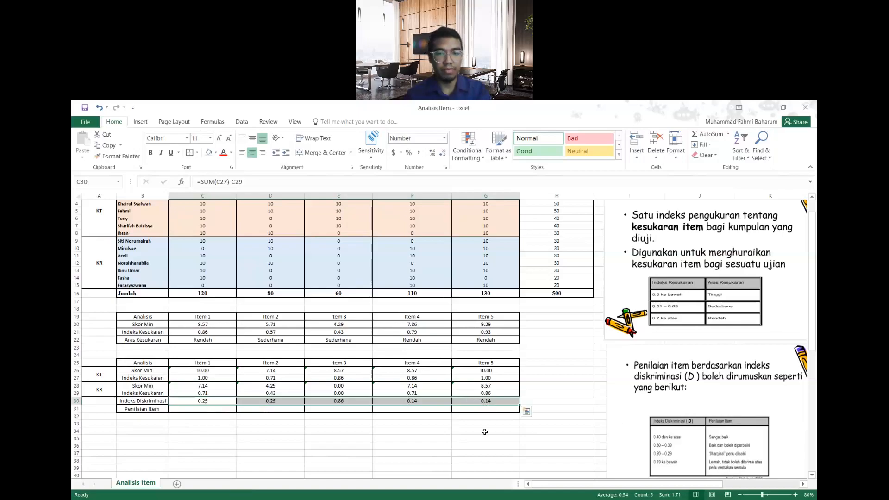
{"action": "left_click", "coordinate": [338, 417]}
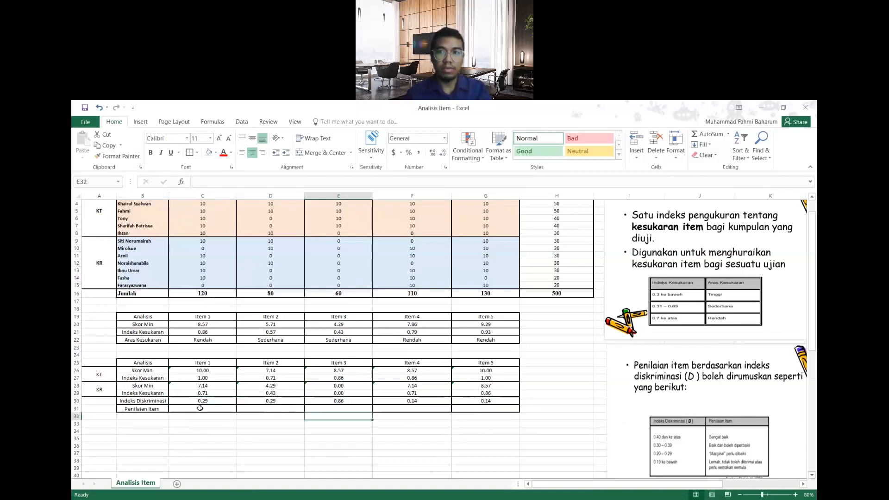
- Move the Penilaian item picture with the discrimination index ranges directly below the analysis table, over columns D to G
{"action": "left_click", "coordinate": [203, 408]}
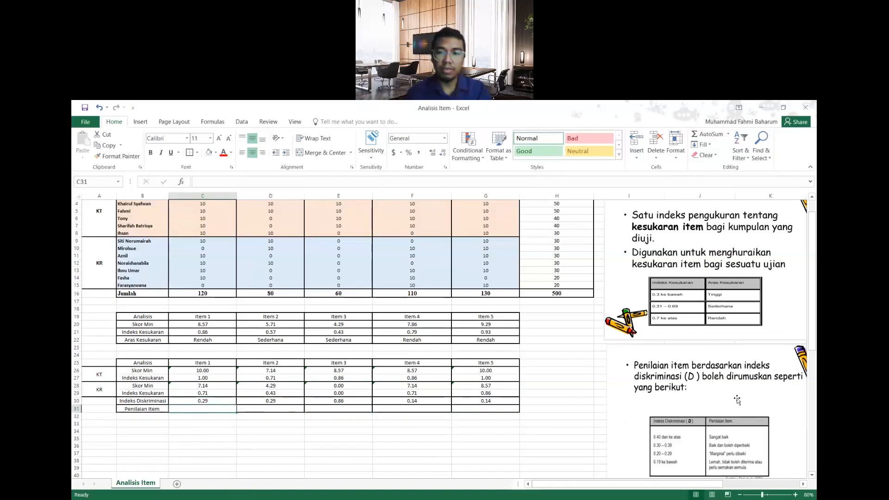
{"action": "scroll", "coordinate": [736, 400], "scroll_direction": "down", "scroll_amount": 5}
{"action": "left_click_drag", "start_coordinate": [701, 418], "coordinate": [663, 421]}
{"action": "left_click_drag", "start_coordinate": [633, 292], "coordinate": [300, 353]}
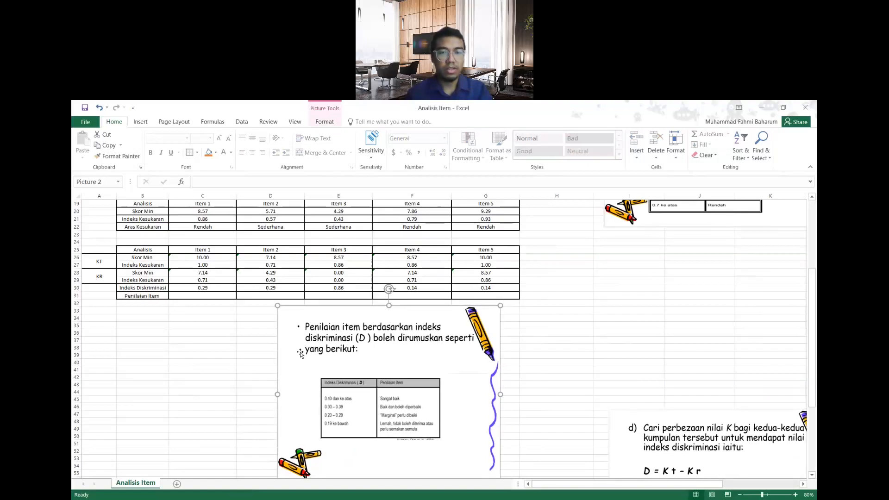
{"action": "scroll", "coordinate": [204, 344], "scroll_direction": "up", "scroll_amount": 2}
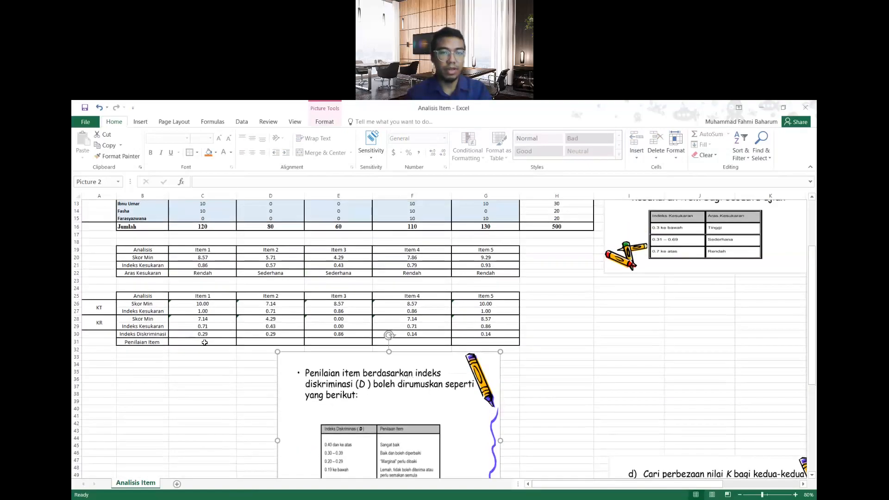
- Enter "Marginal"perlu dibaiki as the Penilaian Item for Item 1 in C31
{"action": "left_click", "coordinate": [205, 342]}
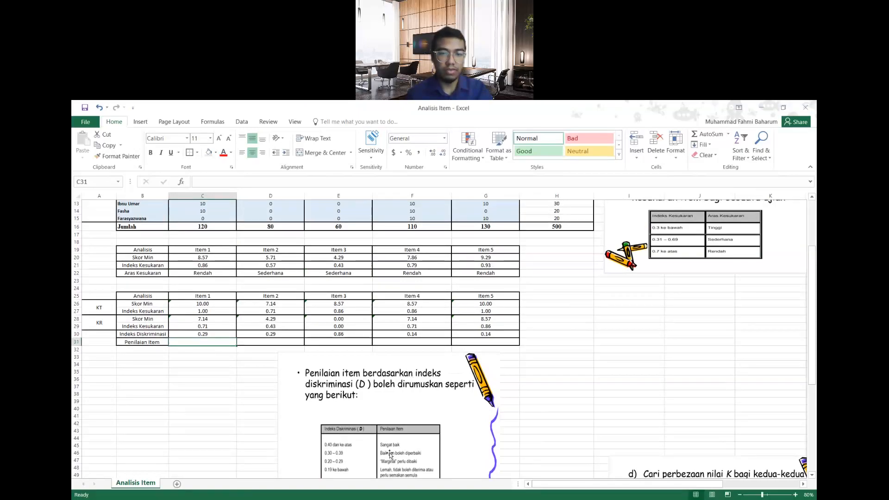
{"action": "scroll", "coordinate": [362, 434], "scroll_direction": "down", "scroll_amount": 1}
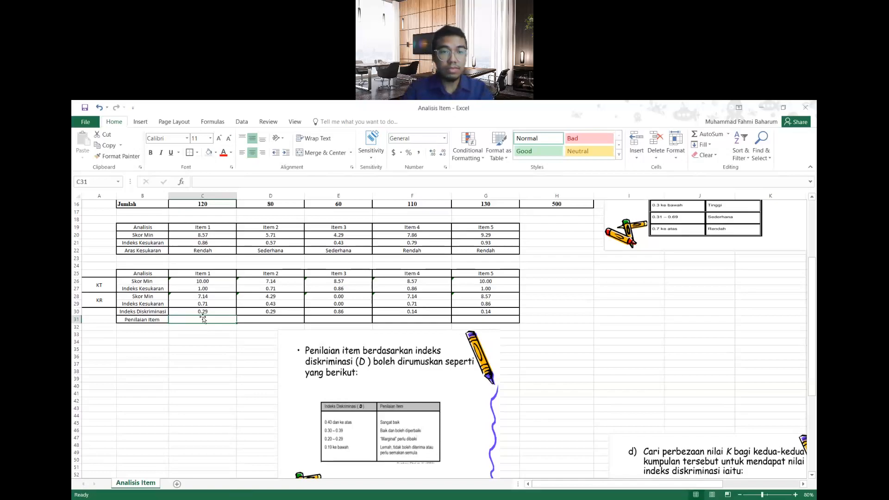
{"action": "type", "text": "'Margina"}
{"action": "key", "text": "BackSpace"}
{"action": "key", "text": "BackSpace"}
{"action": "key", "text": "BackSpace"}
{"action": "key", "text": "BackSpace"}
{"action": "key", "text": "BackSpace"}
{"action": "key", "text": "BackSpace"}
{"action": "key", "text": "BackSpace"}
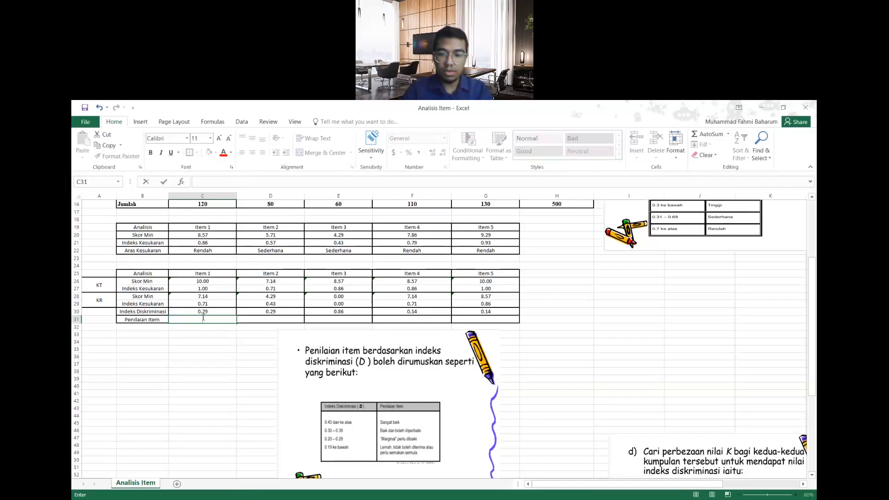
{"action": "type", "text": "Marginal"}
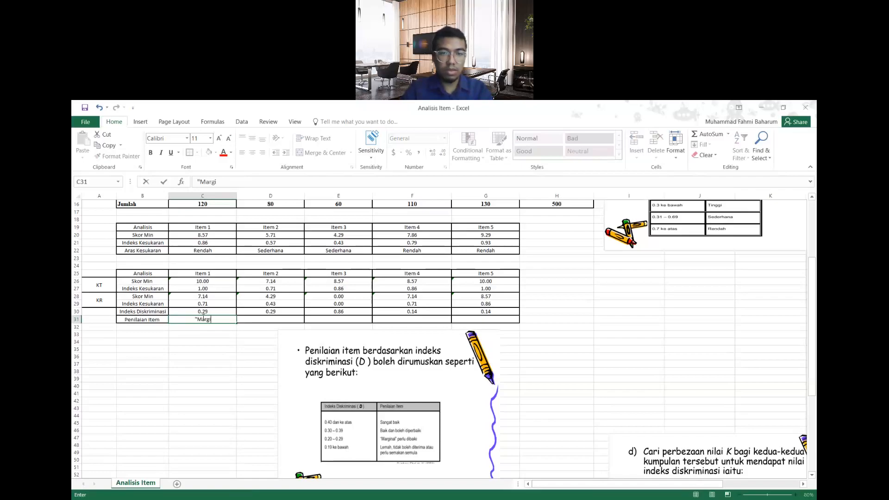
{"action": "type", "text": "\"perl"}
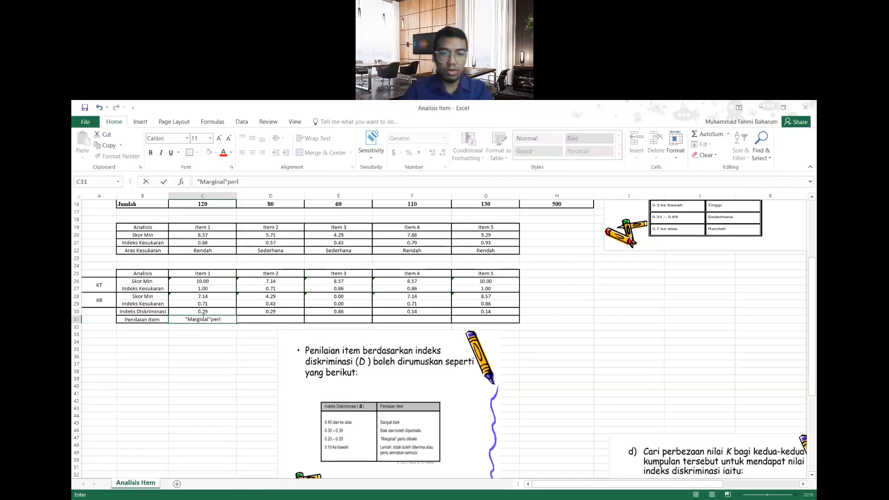
{"action": "type", "text": "u dib"}
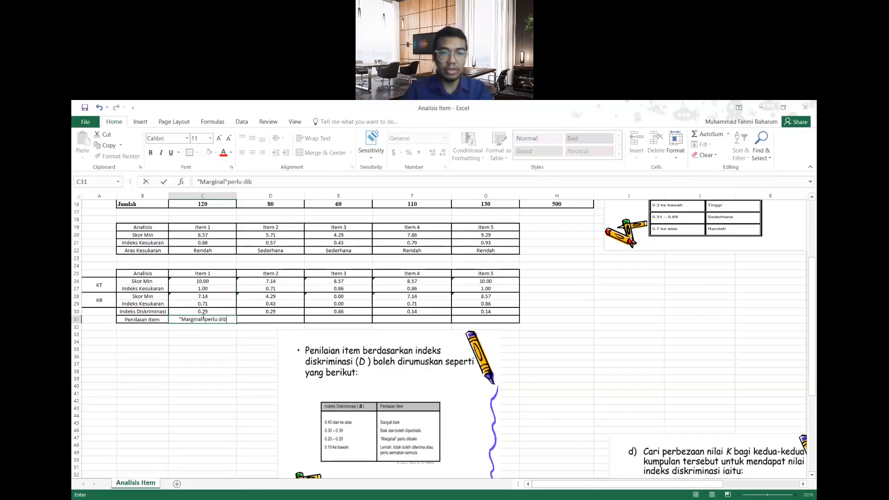
{"action": "type", "text": "aiki"}
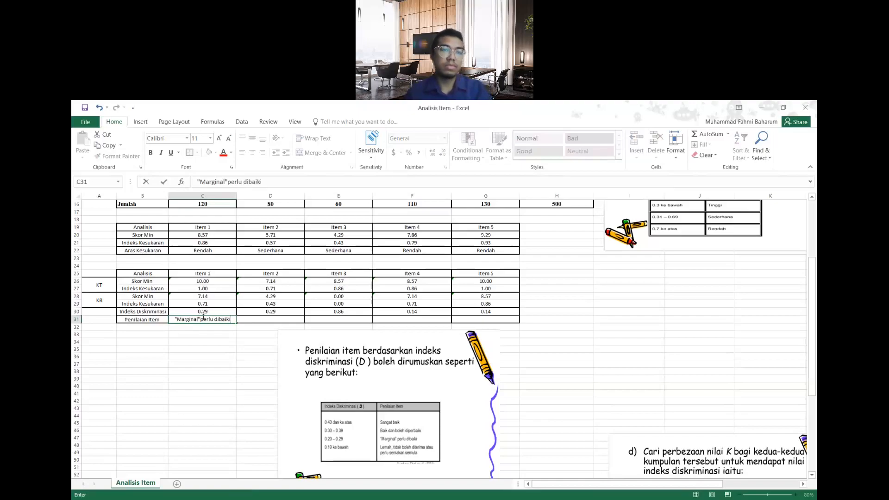
{"action": "left_click", "coordinate": [235, 387]}
- Shift the rating picture slightly towards column C and fill Item 1's Penilaian Item rating across to Item 2
{"action": "left_click_drag", "start_coordinate": [313, 341], "coordinate": [301, 344]}
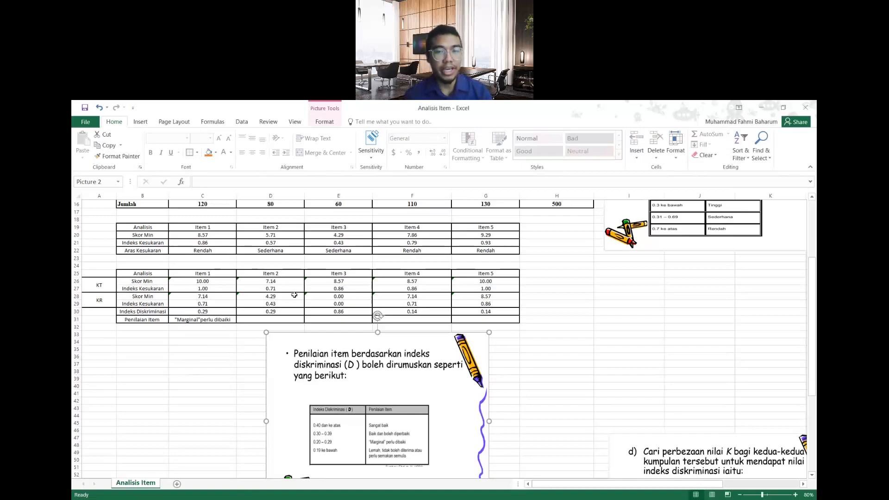
{"action": "left_click_drag", "start_coordinate": [316, 343], "coordinate": [308, 343]}
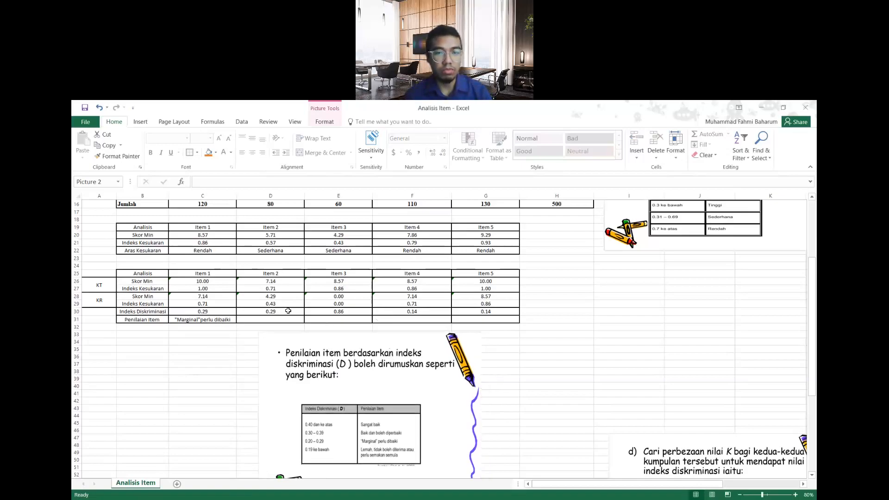
{"action": "left_click", "coordinate": [228, 319]}
{"action": "left_click_drag", "start_coordinate": [237, 323], "coordinate": [302, 320]}
- Nudge the rating picture up slightly and enter Sangat Baik as the Penilaian Item for Item 3 in E31
{"action": "left_click_drag", "start_coordinate": [373, 340], "coordinate": [373, 337]}
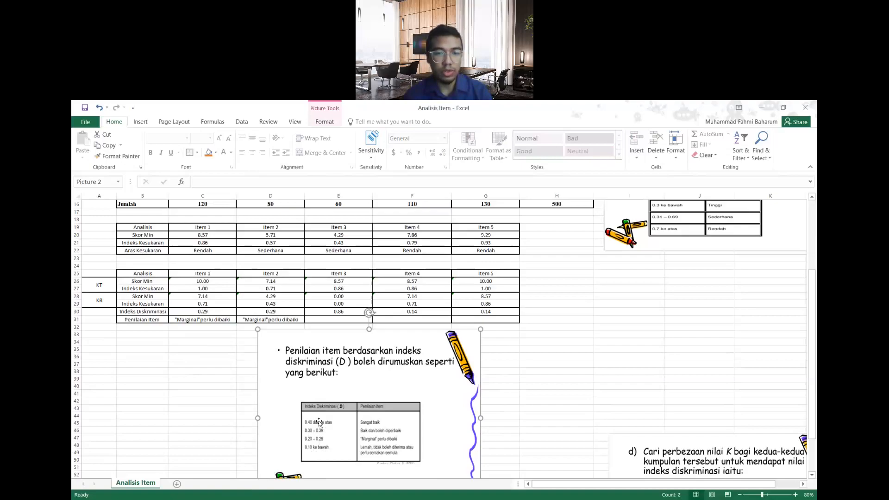
{"action": "left_click", "coordinate": [336, 319]}
{"action": "type", "text": "S"}
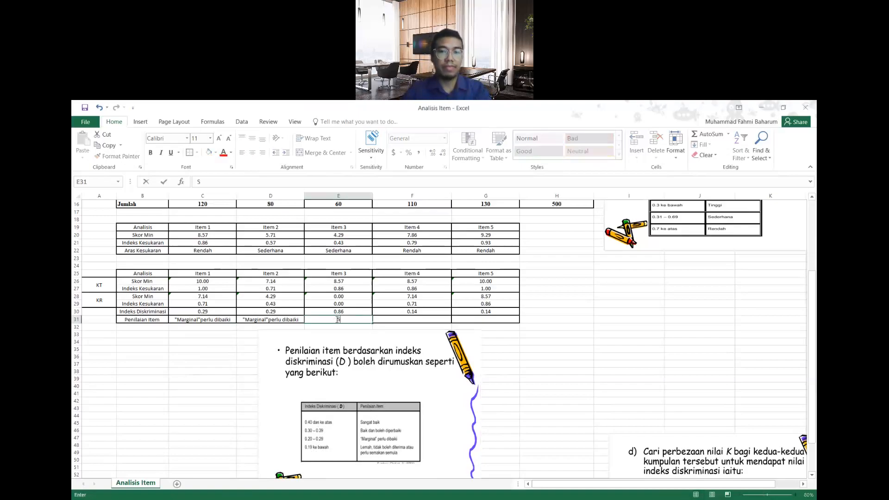
{"action": "type", "text": "angat Baik"}
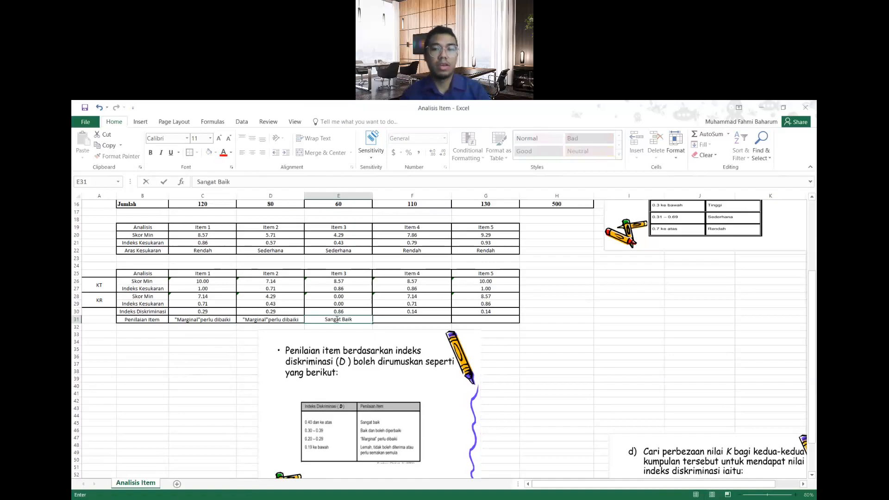
{"action": "left_click", "coordinate": [572, 340]}
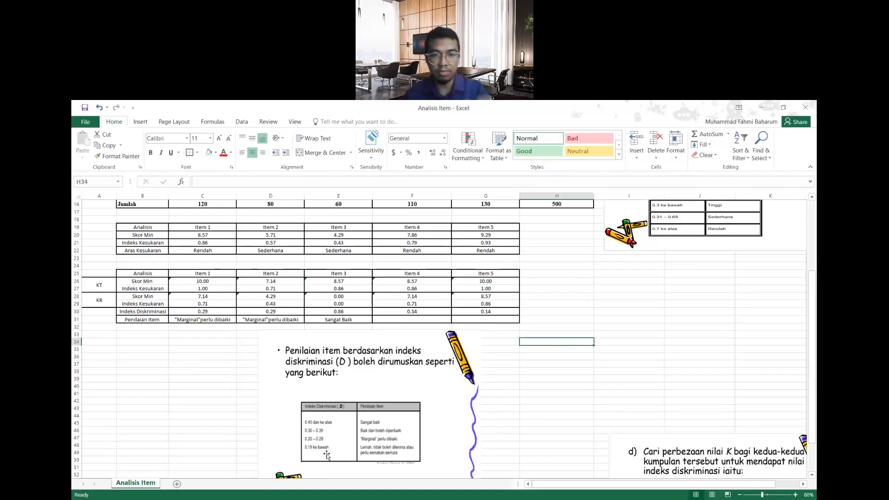
- Enter Lemah, tidak boleh diterima atau perlu semakan semula as the Penilaian Item for Item 4 in F31
{"action": "left_click", "coordinate": [414, 322]}
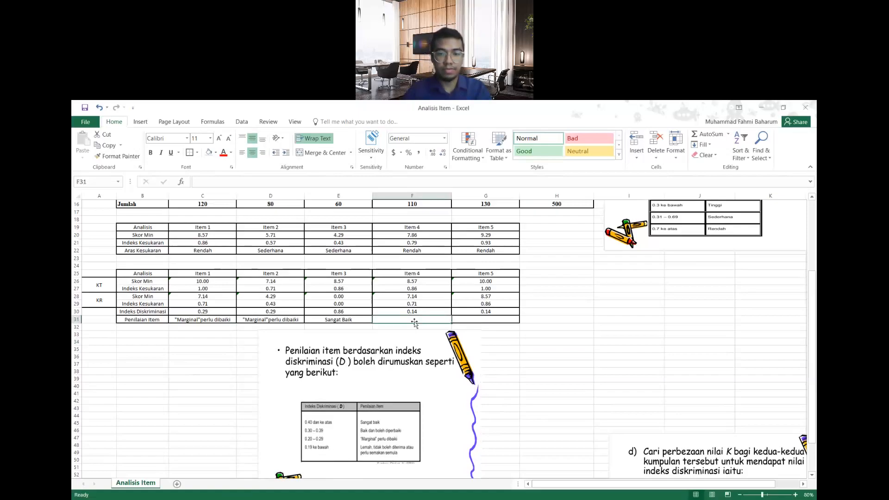
{"action": "type", "text": "Lemah"}
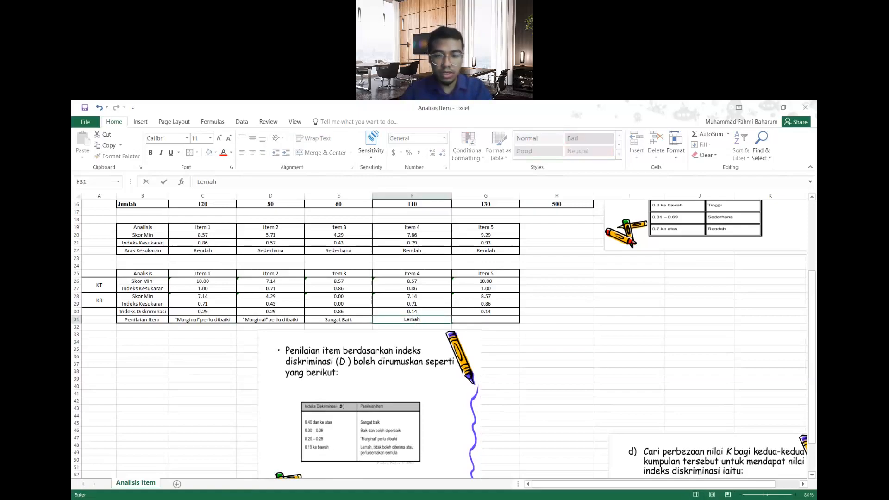
{"action": "type", "text": ", tidak boleh diterima"}
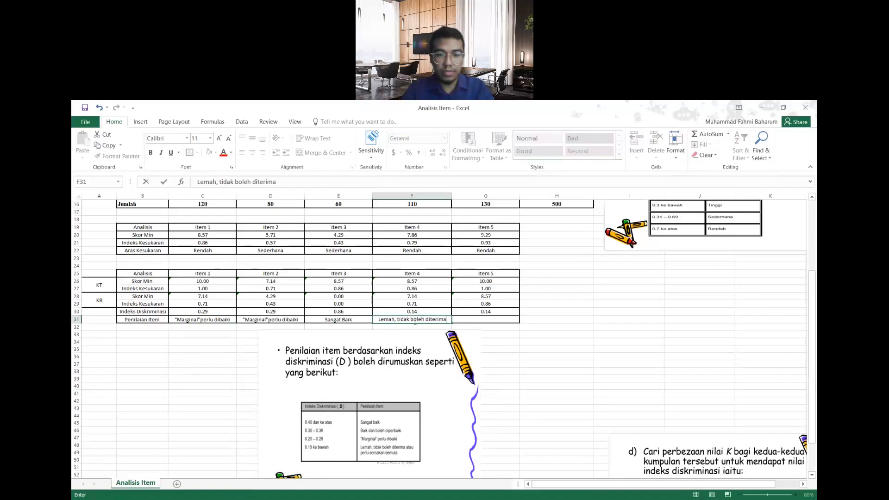
{"action": "type", "text": " atau perl"}
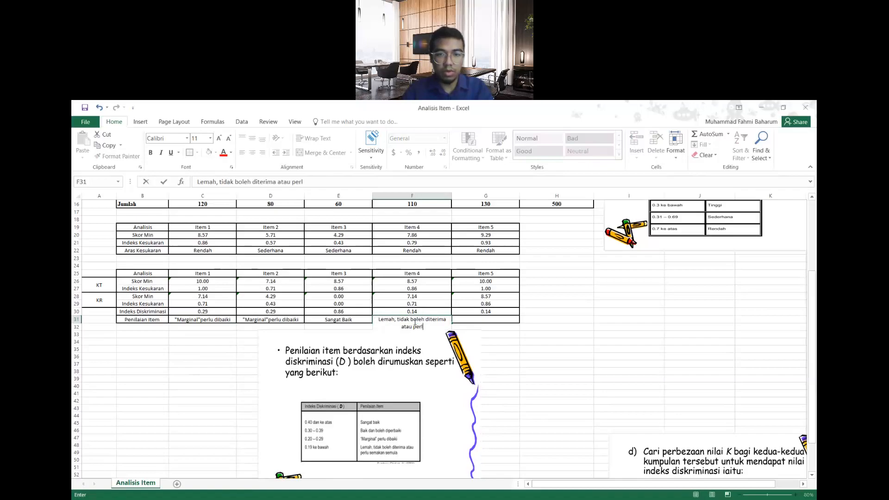
{"action": "type", "text": "u semakan s"}
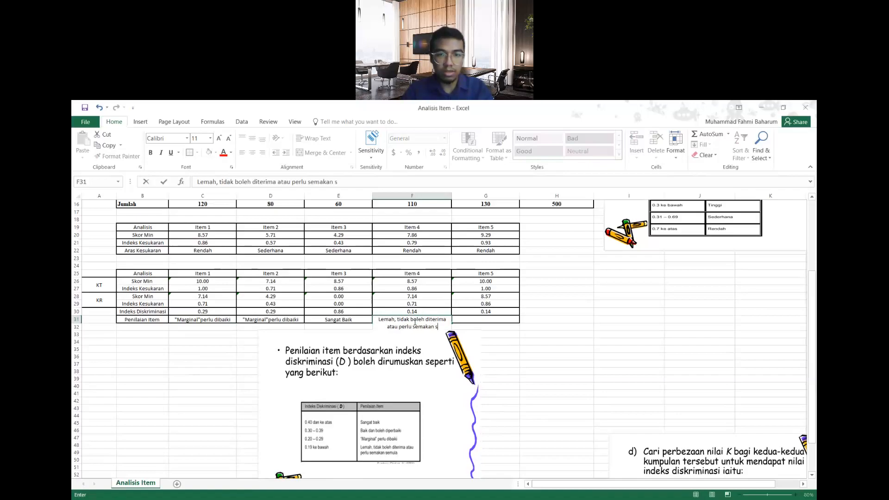
{"action": "type", "text": "emaula"}
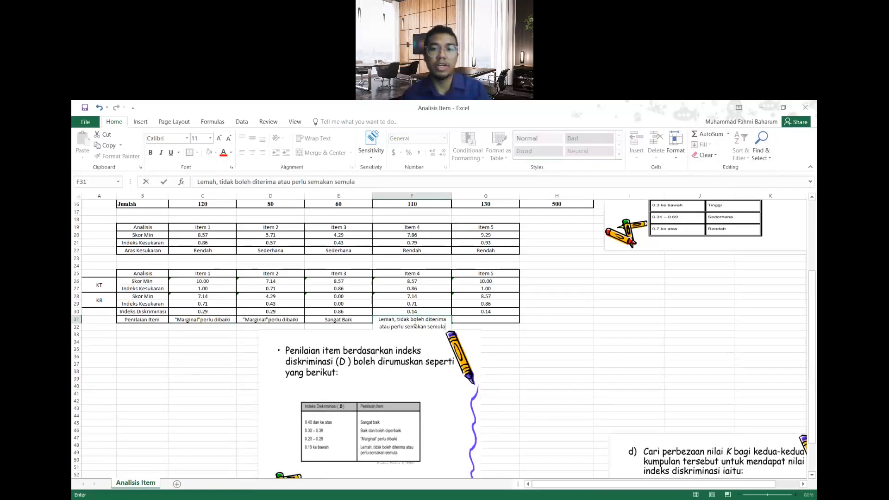
{"action": "left_click", "coordinate": [494, 365]}
- Move the Penilaian item picture away from the analysis table, back over columns I to K
{"action": "left_click_drag", "start_coordinate": [390, 358], "coordinate": [560, 275]}
{"action": "left_click_drag", "start_coordinate": [627, 483], "coordinate": [532, 486]}
{"action": "left_click", "coordinate": [414, 364]}
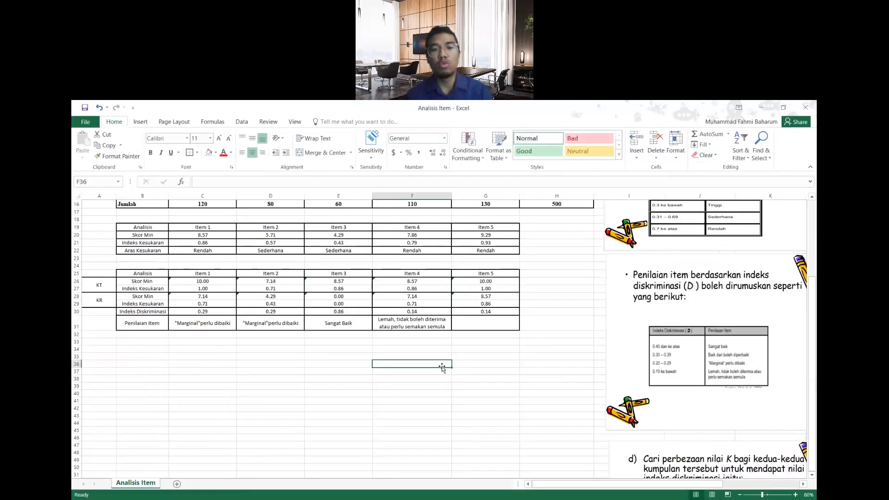
- Fill Item 4's Penilaian Item rating from F31 across to Item 5 and widen column G to fit the text on two lines
{"action": "scroll", "coordinate": [429, 378], "scroll_direction": "up", "scroll_amount": 2}
{"action": "left_click", "coordinate": [432, 371]}
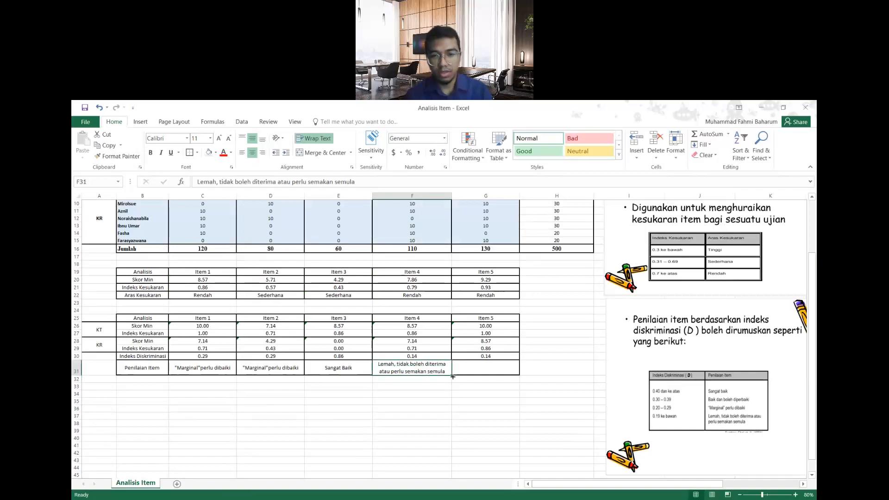
{"action": "left_click_drag", "start_coordinate": [452, 376], "coordinate": [510, 377]}
{"action": "left_click", "coordinate": [469, 392]}
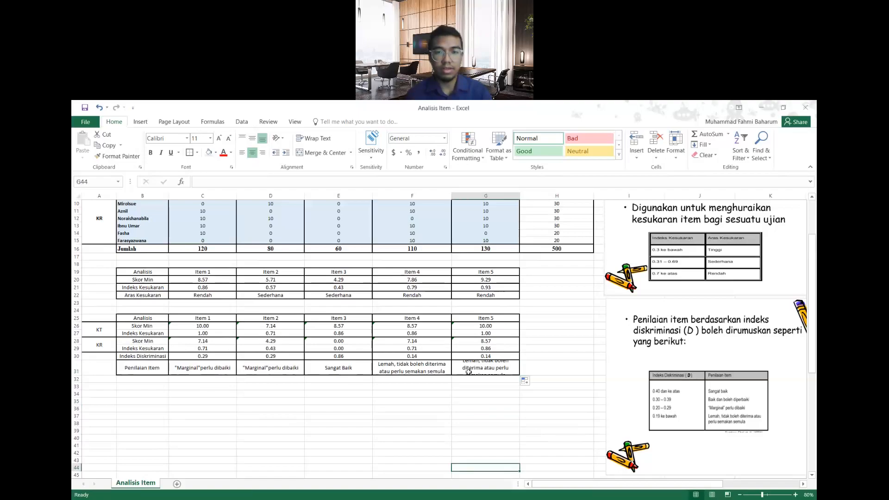
{"action": "left_click", "coordinate": [440, 368]}
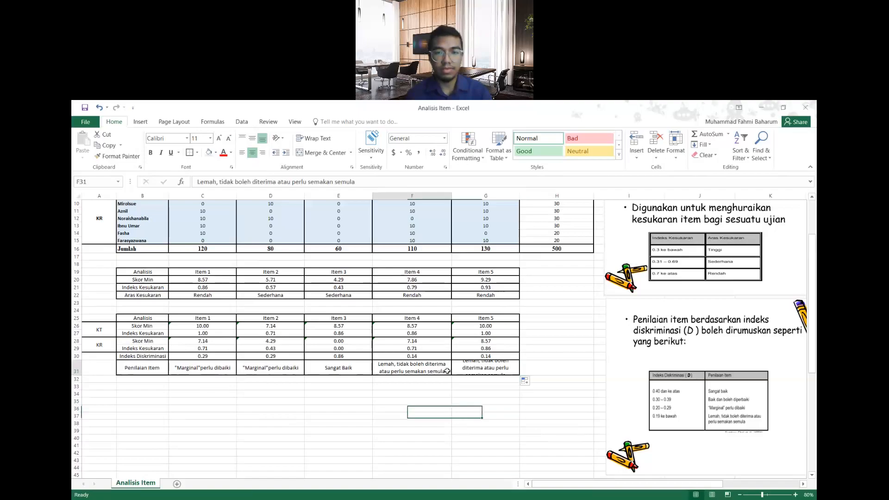
{"action": "left_click", "coordinate": [460, 409]}
{"action": "left_click_drag", "start_coordinate": [520, 193], "coordinate": [536, 194]}
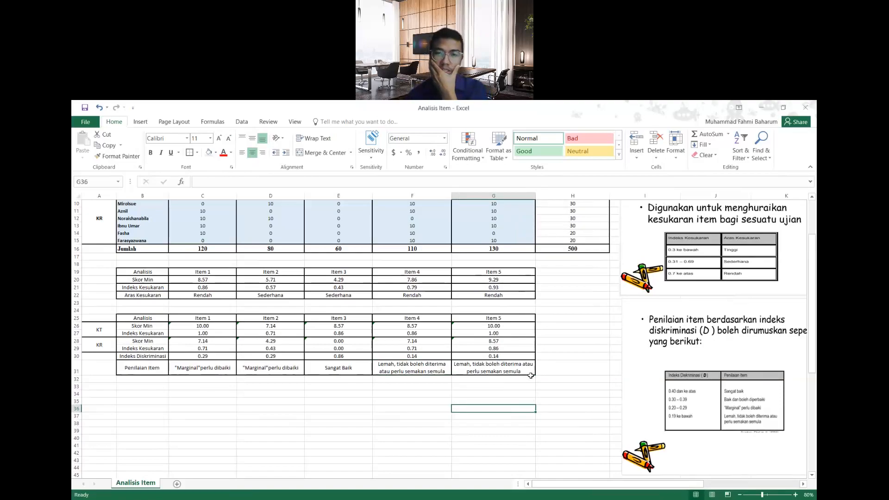
- Shade the KT group's Skor Min and Indeks Kesukaran rows, B26 to G27, light orange
{"action": "scroll", "coordinate": [555, 364], "scroll_direction": "up", "scroll_amount": 1}
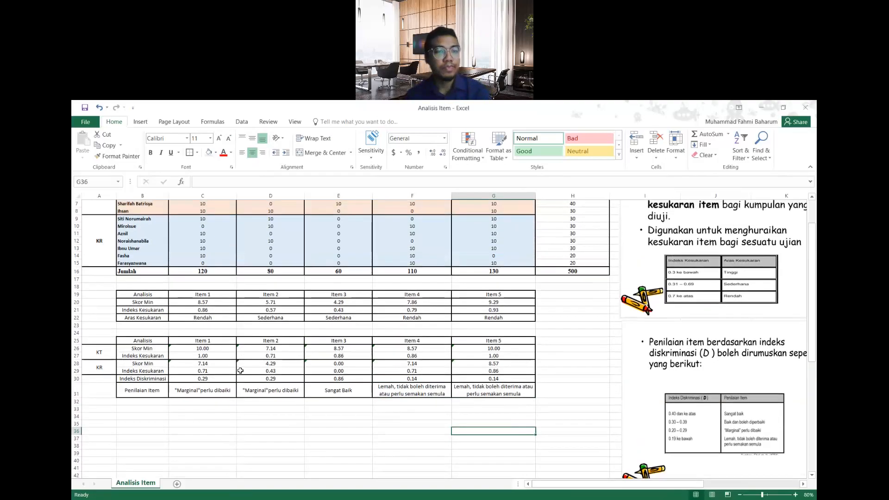
{"action": "left_click_drag", "start_coordinate": [143, 348], "coordinate": [510, 355]}
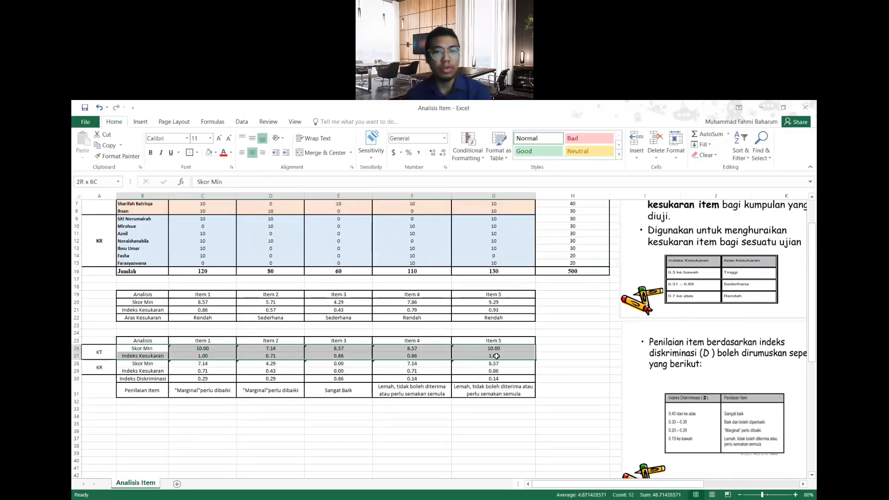
{"action": "left_click", "coordinate": [216, 153]}
{"action": "left_click", "coordinate": [250, 185]}
- Shade the KR group's Skor Min and Indeks Kesukaran rows, B28 to G29, light blue
{"action": "left_click_drag", "start_coordinate": [148, 366], "coordinate": [509, 370]}
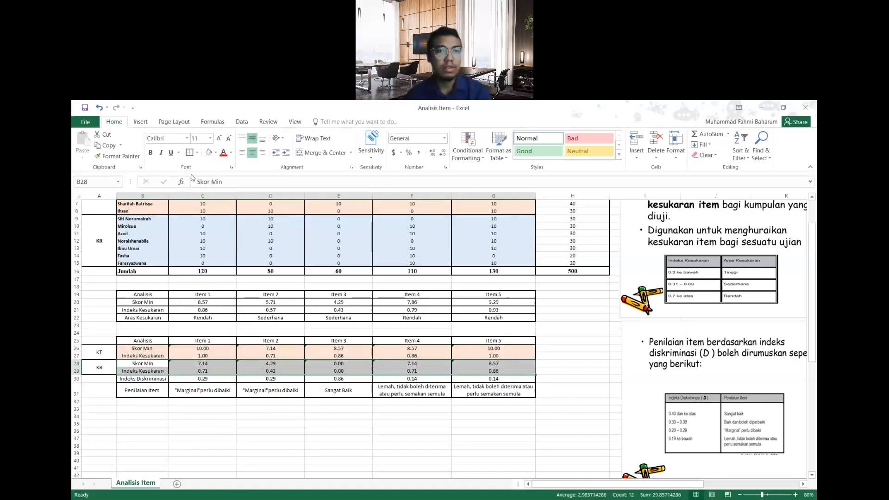
{"action": "left_click", "coordinate": [216, 153]}
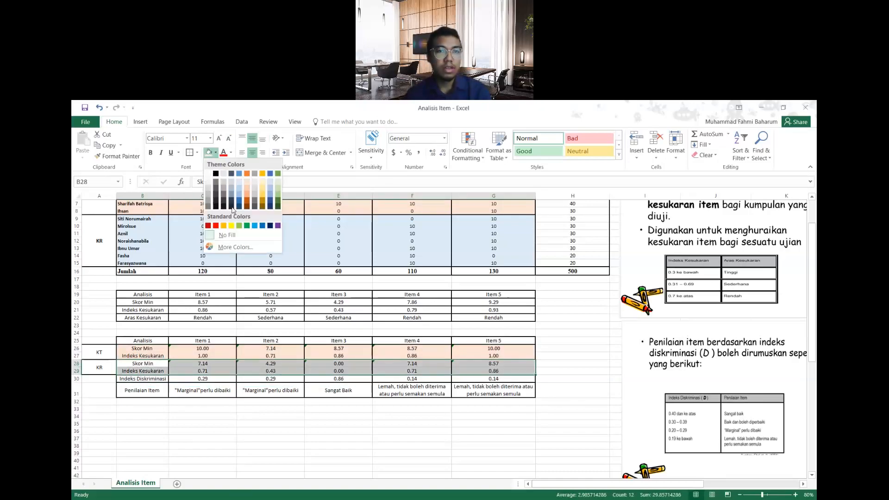
{"action": "left_click", "coordinate": [240, 186]}
{"action": "left_click", "coordinate": [279, 414]}
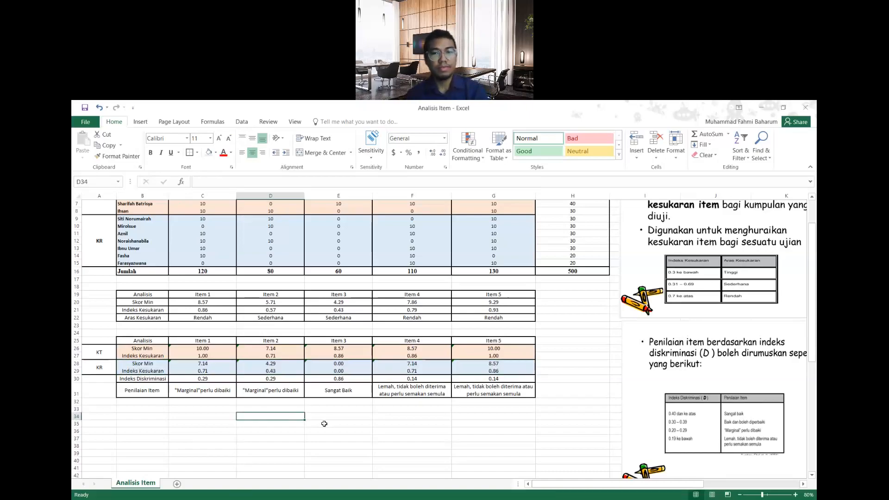
{"action": "scroll", "coordinate": [323, 424], "scroll_direction": "up", "scroll_amount": 2}
{"action": "scroll", "coordinate": [322, 421], "scroll_direction": "down", "scroll_amount": 2}
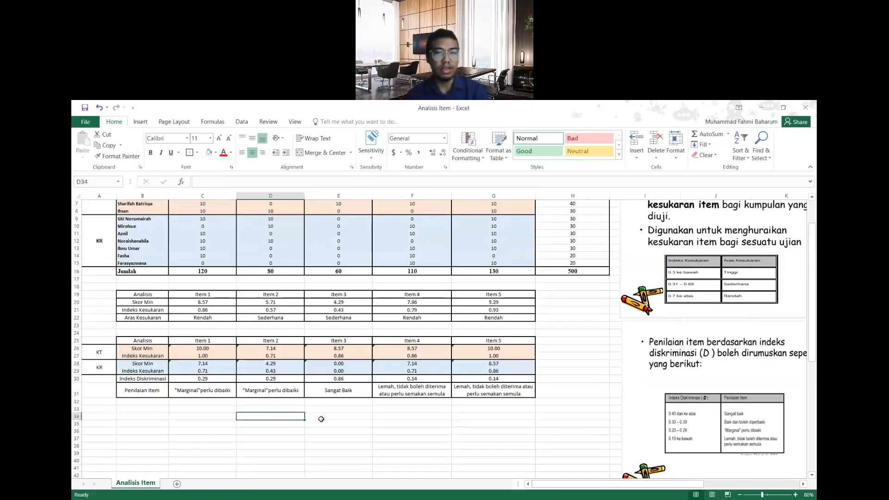
{"action": "scroll", "coordinate": [320, 417], "scroll_direction": "up", "scroll_amount": 2}
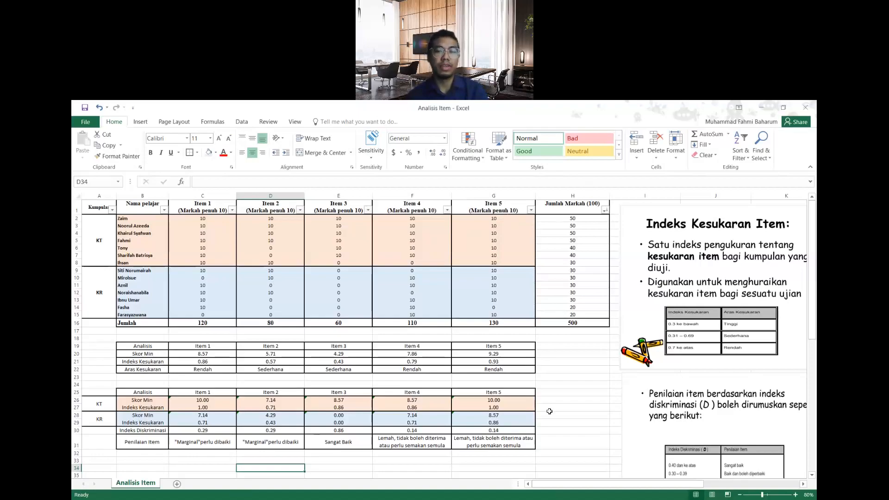
{"action": "left_click", "coordinate": [564, 376]}
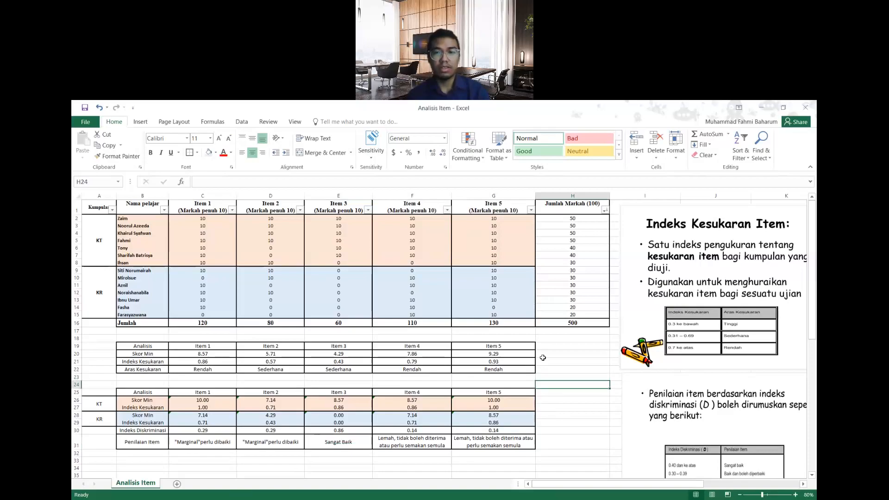
{"action": "left_click", "coordinate": [562, 371]}
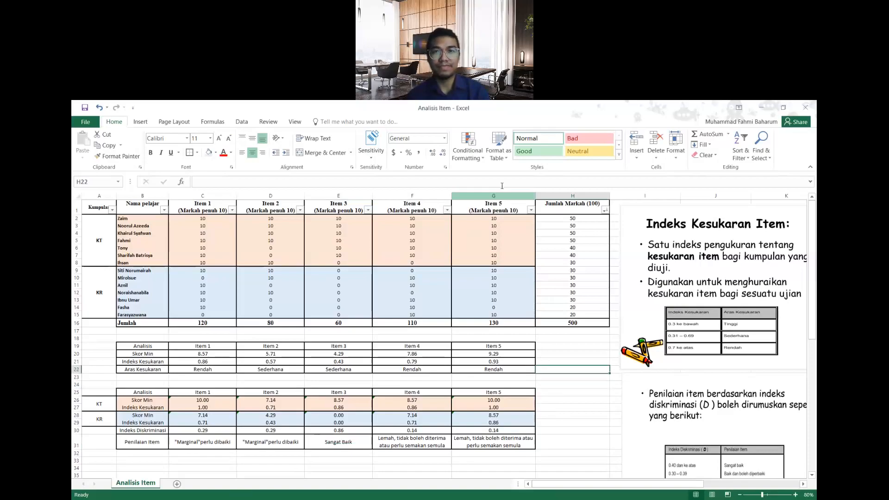